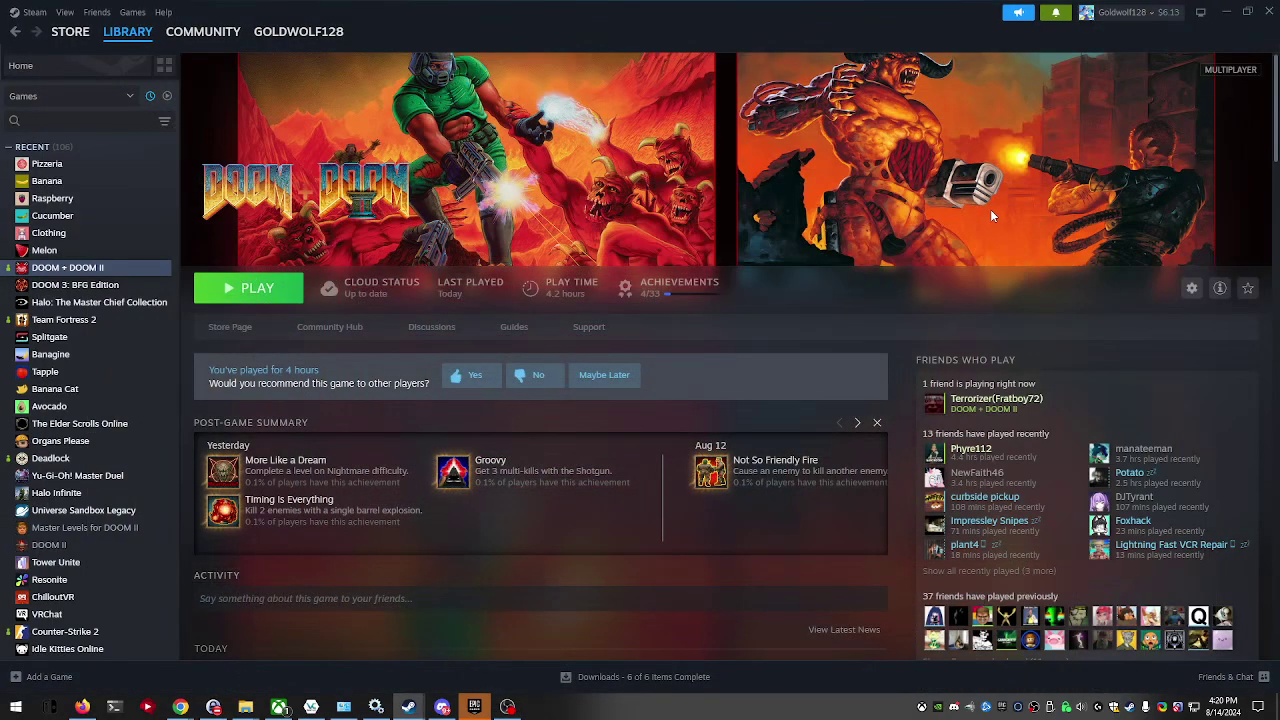
Minimize the Steam game library window to reveal Credential Manager behind it
{"action": "left_click", "coordinate": [1227, 12]}
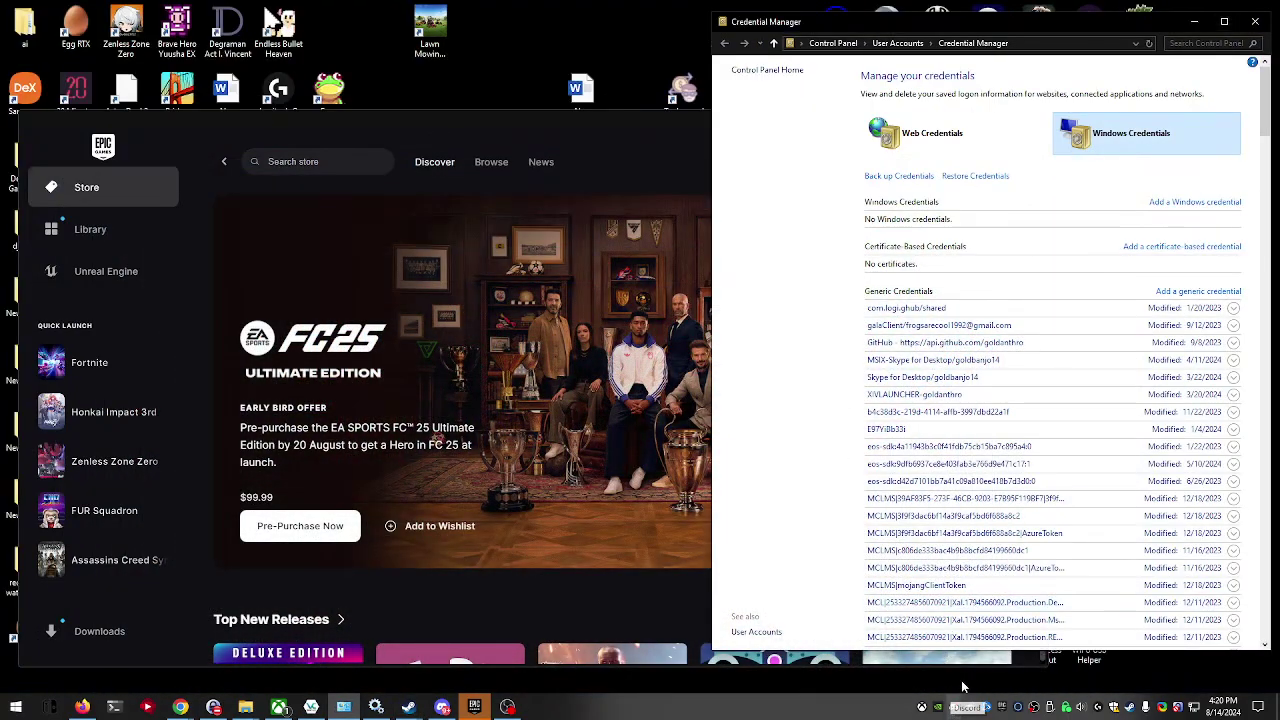
Drag the Credential Manager window left toward the screen centre and nudge it slightly up-right
{"action": "left_click", "coordinate": [920, 710]}
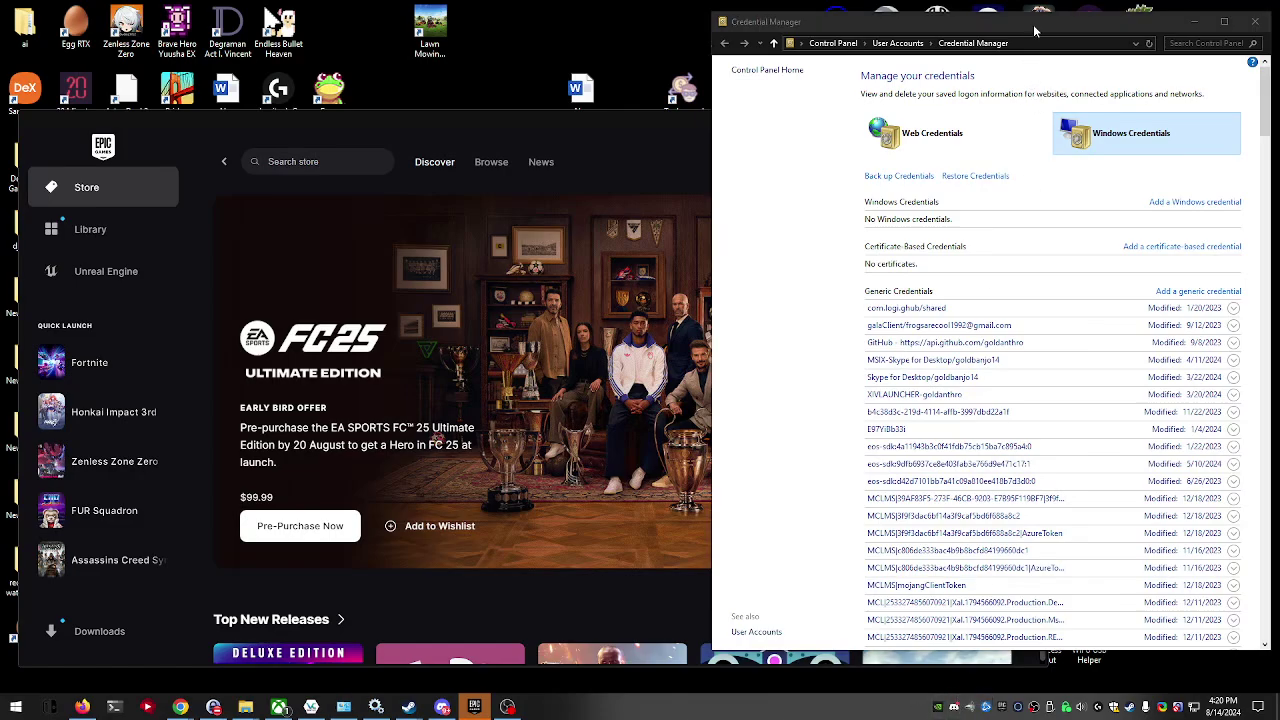
{"action": "left_click_drag", "start_coordinate": [1035, 31], "coordinate": [789, 60]}
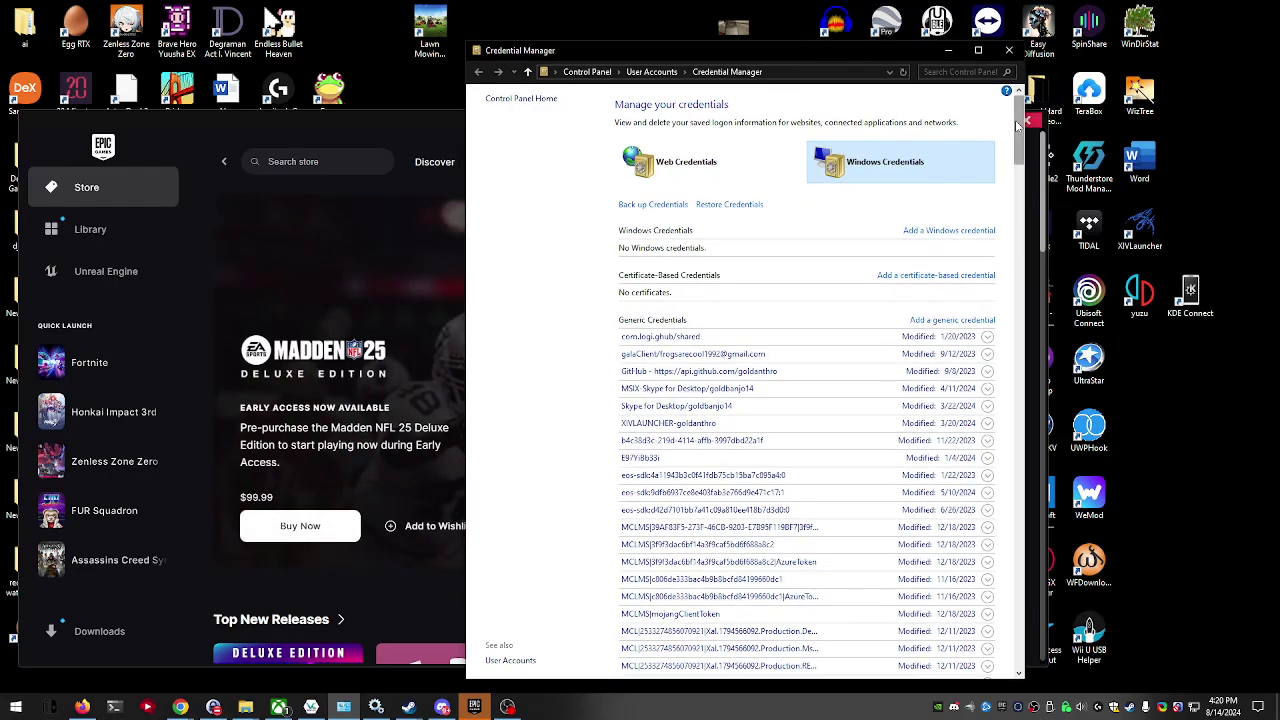
{"action": "left_click_drag", "start_coordinate": [1017, 125], "coordinate": [980, 136]}
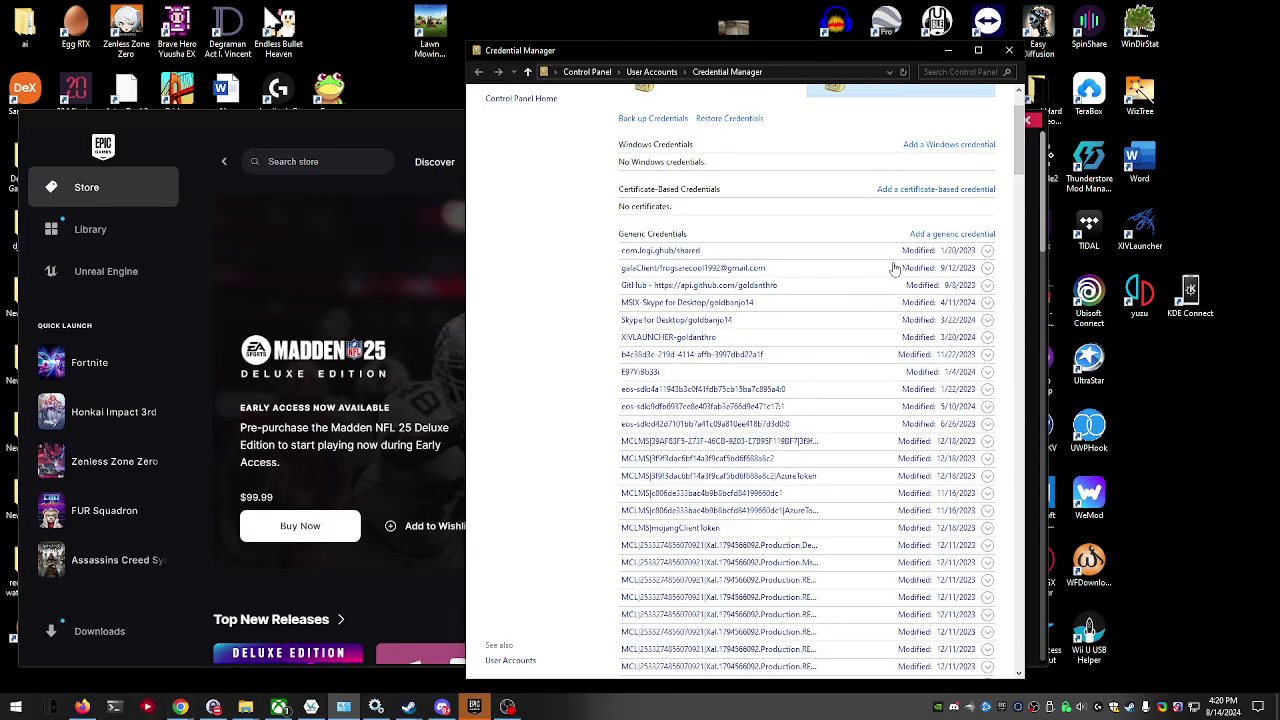
{"action": "left_click_drag", "start_coordinate": [797, 40], "coordinate": [812, 35]}
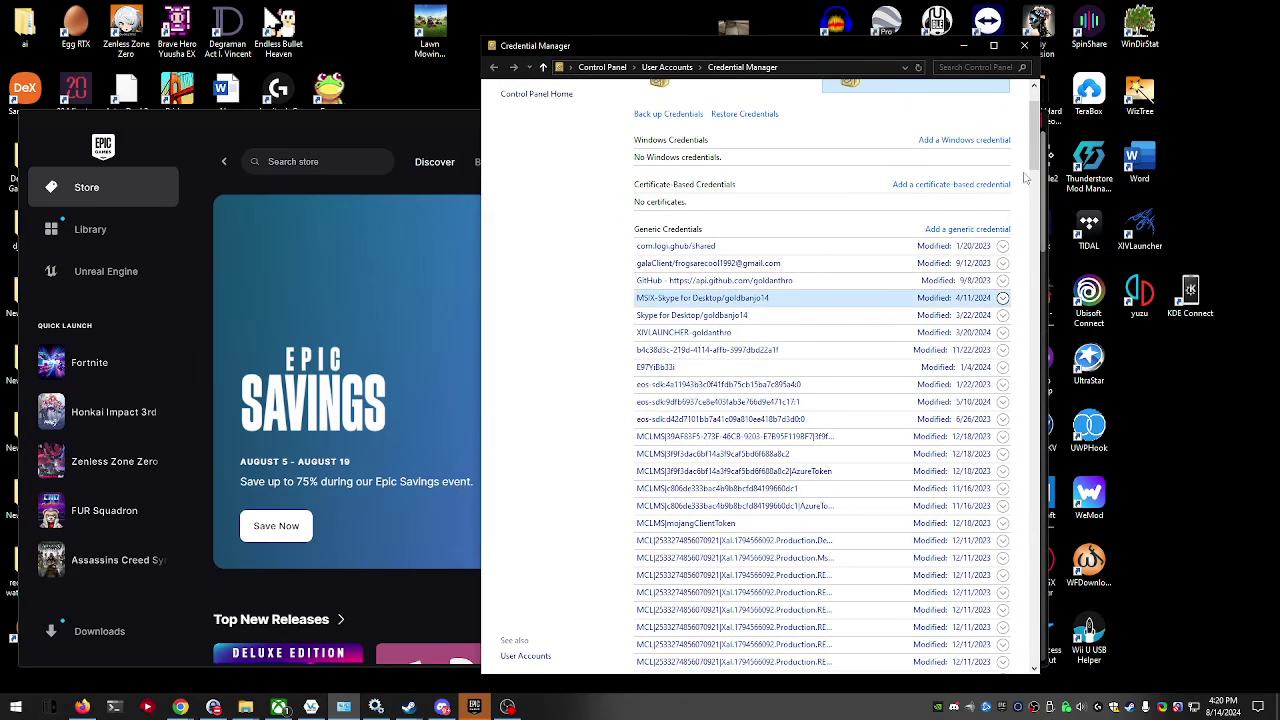
{"action": "scroll", "coordinate": [995, 140], "scroll_direction": "up", "scroll_amount": 2}
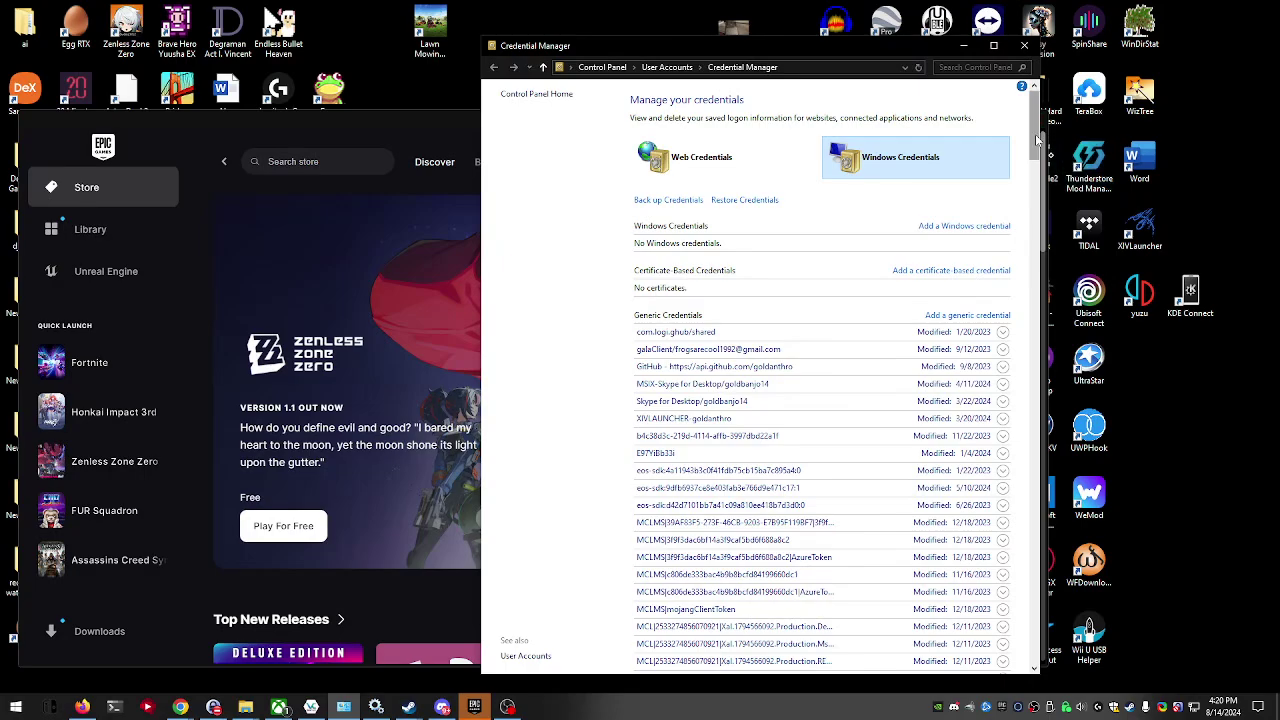
{"action": "left_click_drag", "start_coordinate": [1035, 134], "coordinate": [1088, 230]}
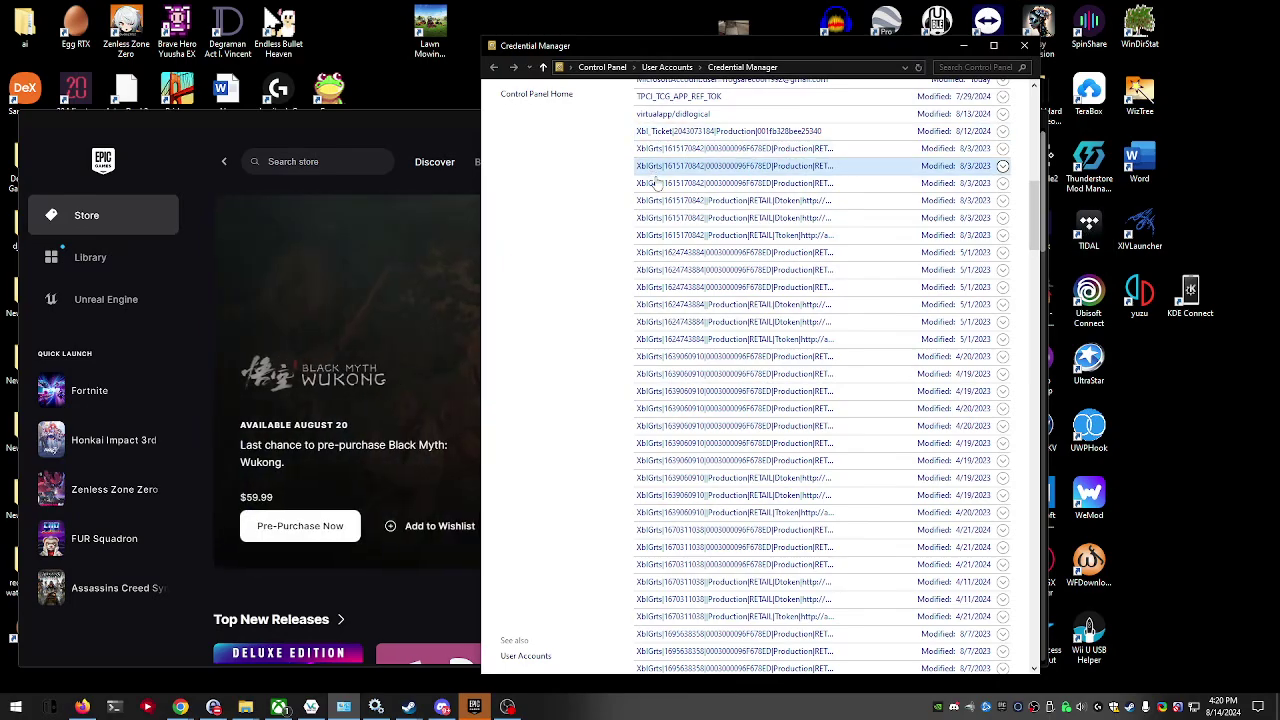
{"action": "left_click_drag", "start_coordinate": [1037, 202], "coordinate": [1033, 630]}
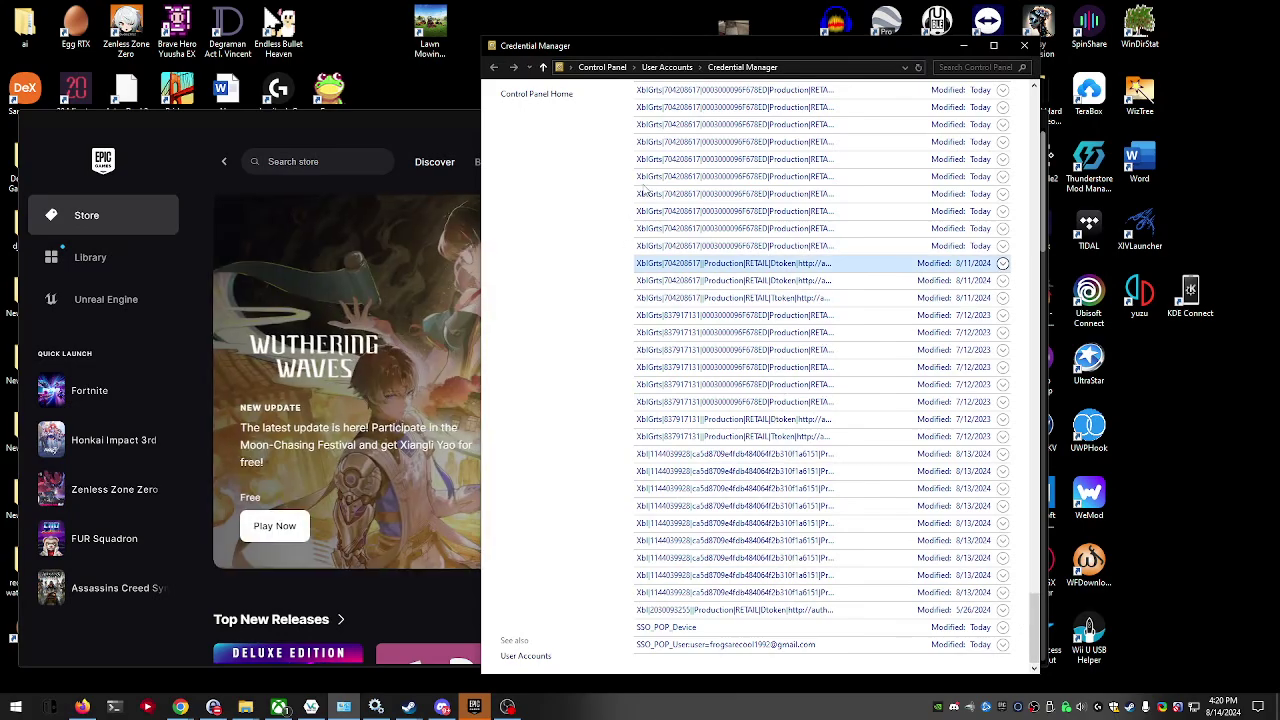
Remove the first XblGrts generic credential and dismiss the follow-up message
{"action": "left_click", "coordinate": [1006, 180]}
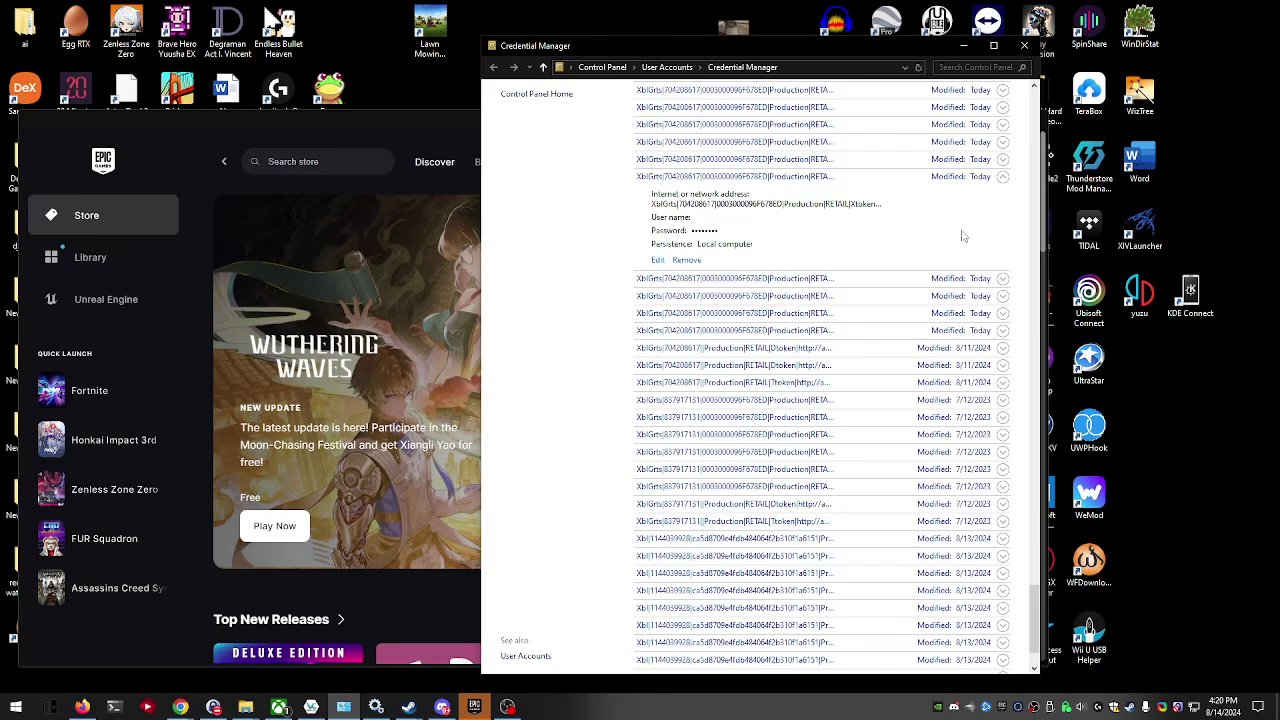
{"action": "left_click", "coordinate": [688, 261]}
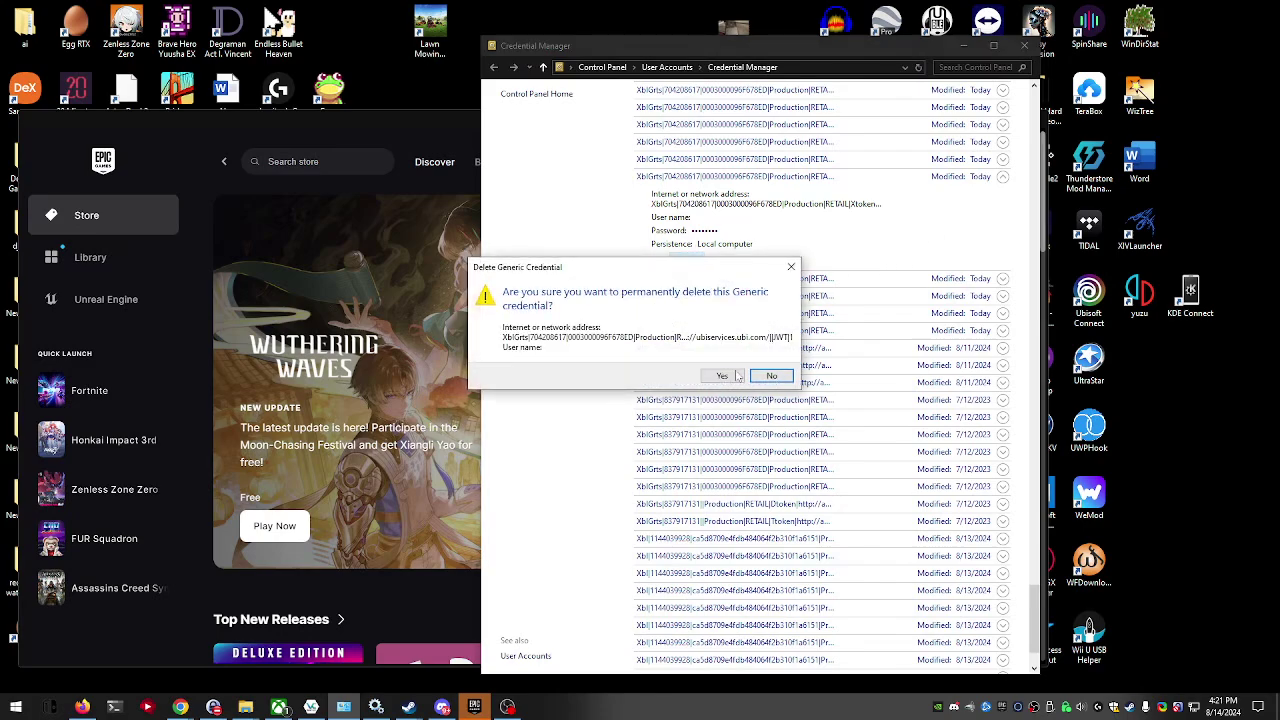
{"action": "left_click", "coordinate": [719, 376]}
{"action": "left_click", "coordinate": [737, 357]}
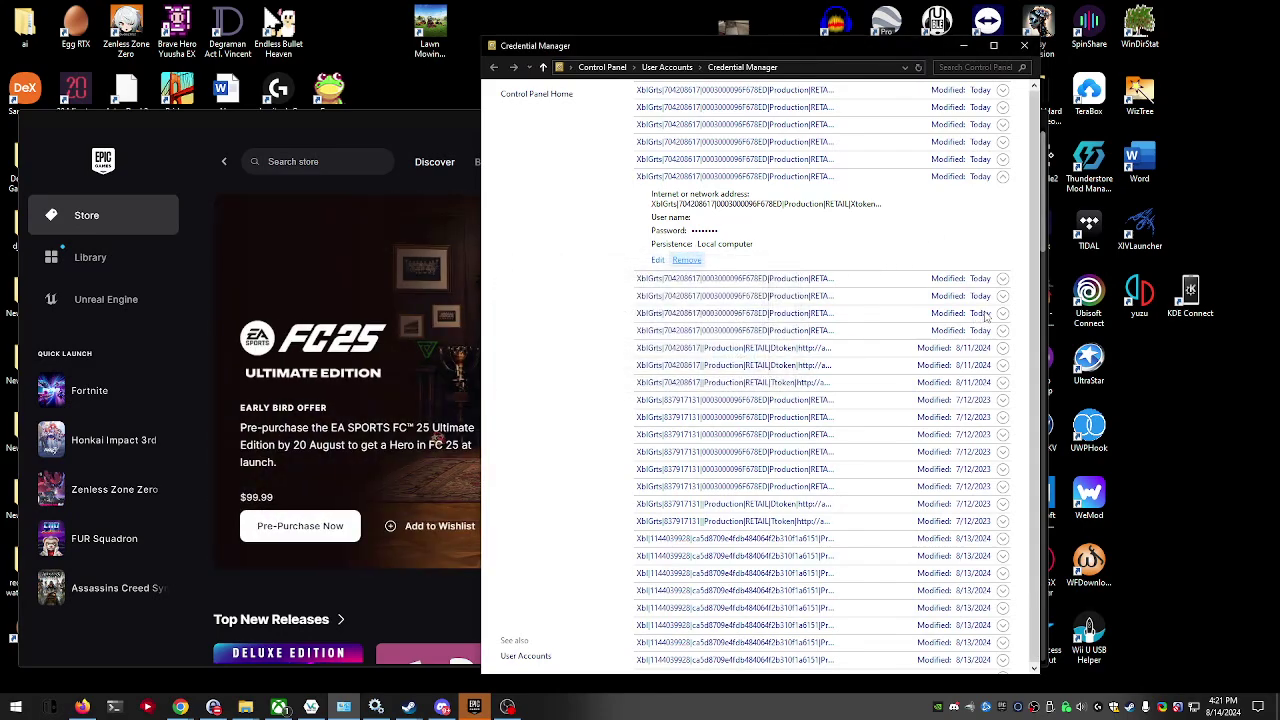
Remove a second XblGrts credential further down the list
{"action": "scroll", "coordinate": [877, 371], "scroll_direction": "down", "scroll_amount": 10}
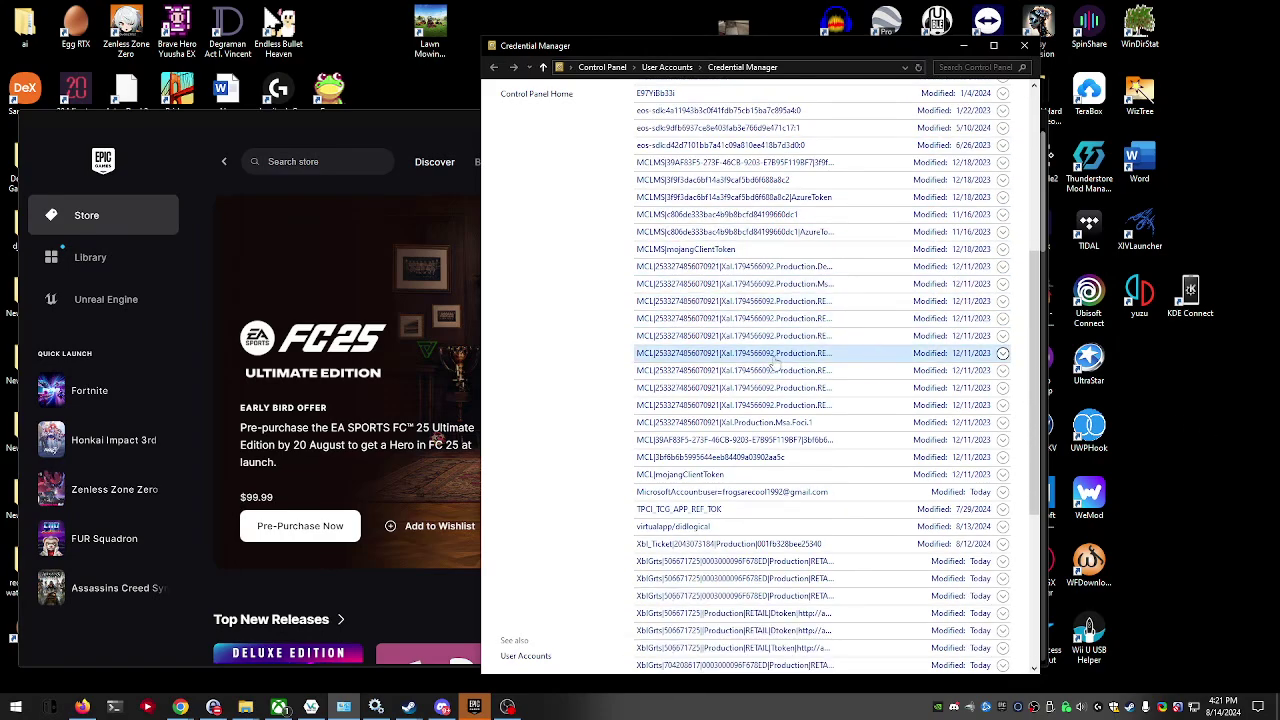
{"action": "scroll", "coordinate": [1017, 505], "scroll_direction": "down", "scroll_amount": 1}
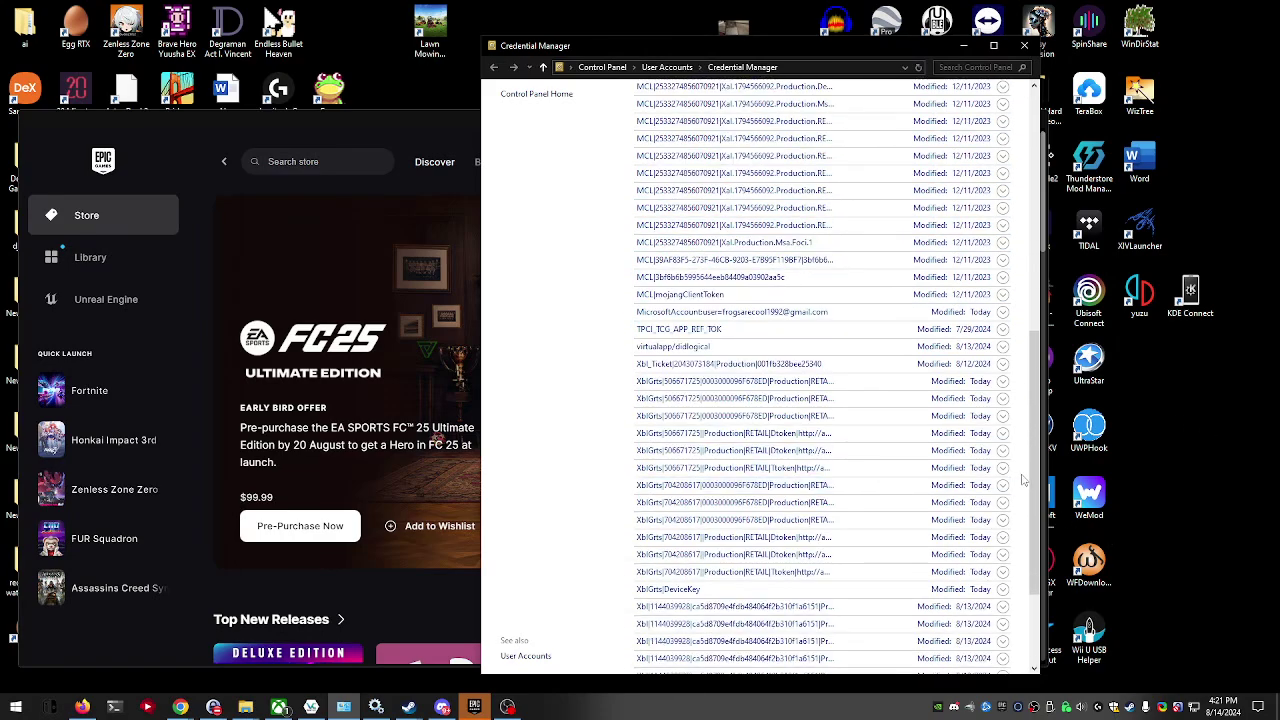
{"action": "left_click", "coordinate": [1003, 399]}
{"action": "left_click", "coordinate": [686, 482]}
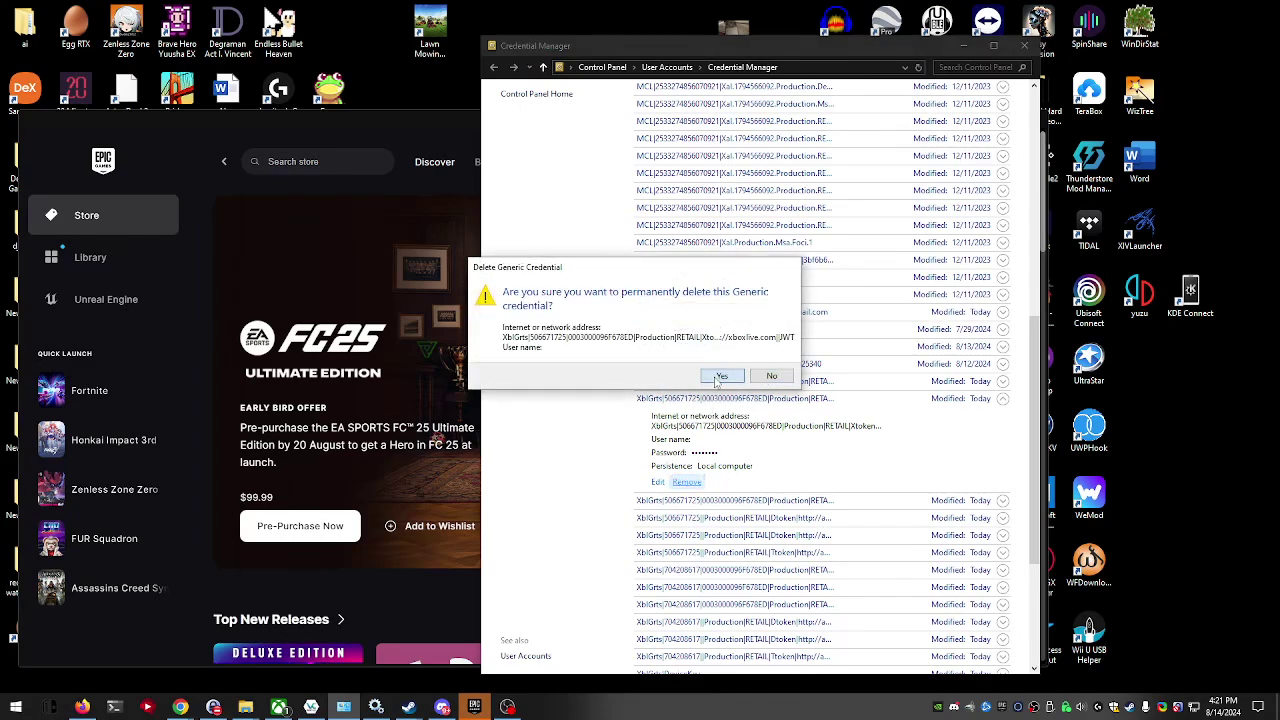
{"action": "left_click", "coordinate": [717, 378]}
Remove the Xbl credential dated 8/13/2024
{"action": "scroll", "coordinate": [1025, 400], "scroll_direction": "down", "scroll_amount": 3}
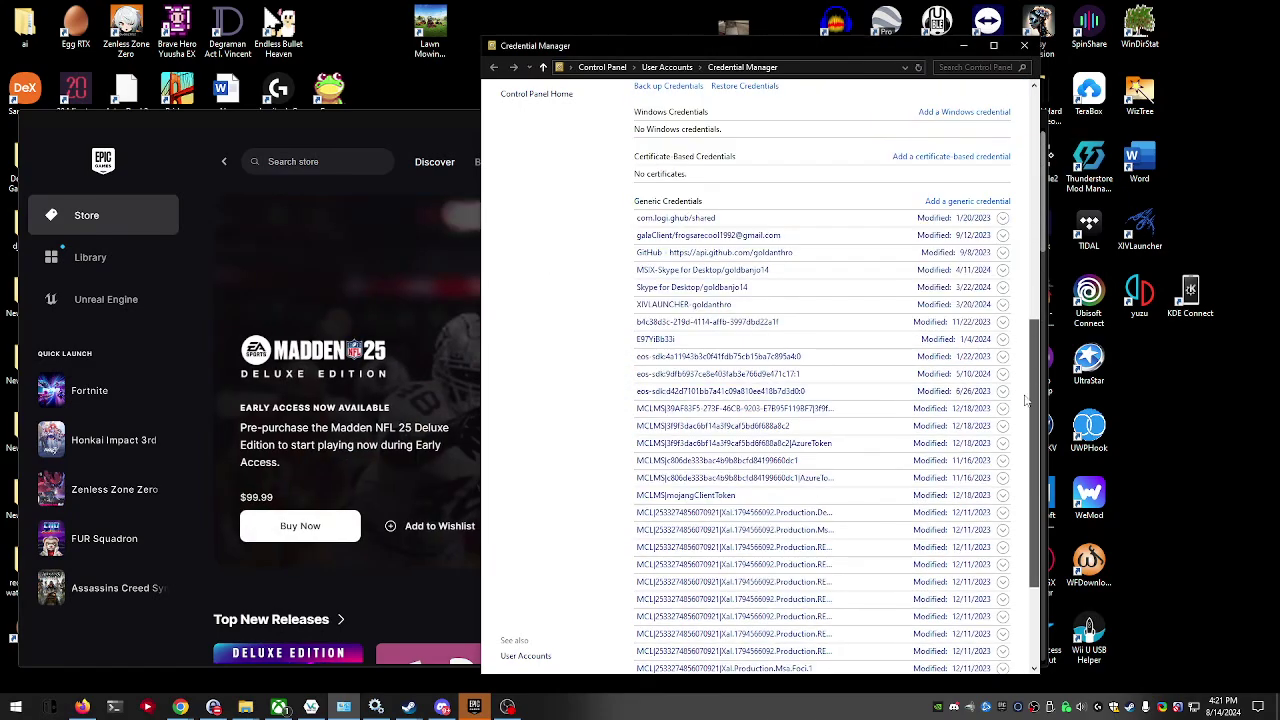
{"action": "scroll", "coordinate": [1025, 400], "scroll_direction": "down", "scroll_amount": 10}
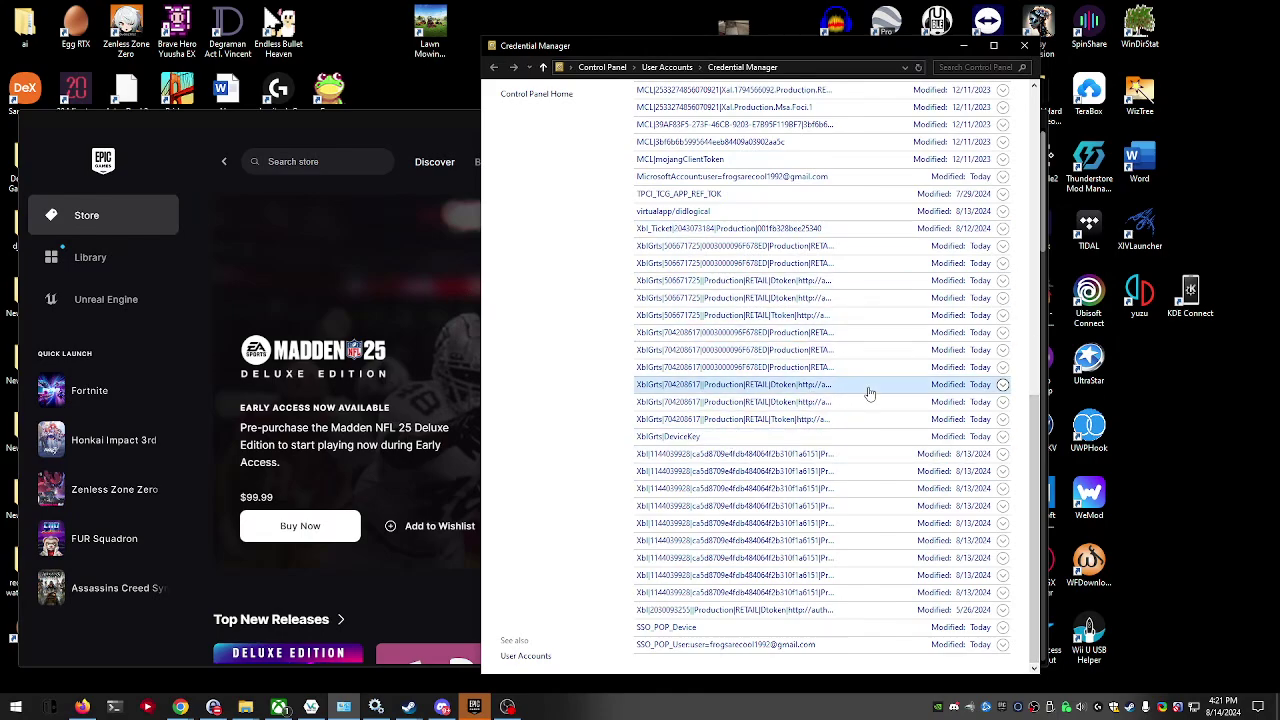
{"action": "left_click", "coordinate": [1003, 454]}
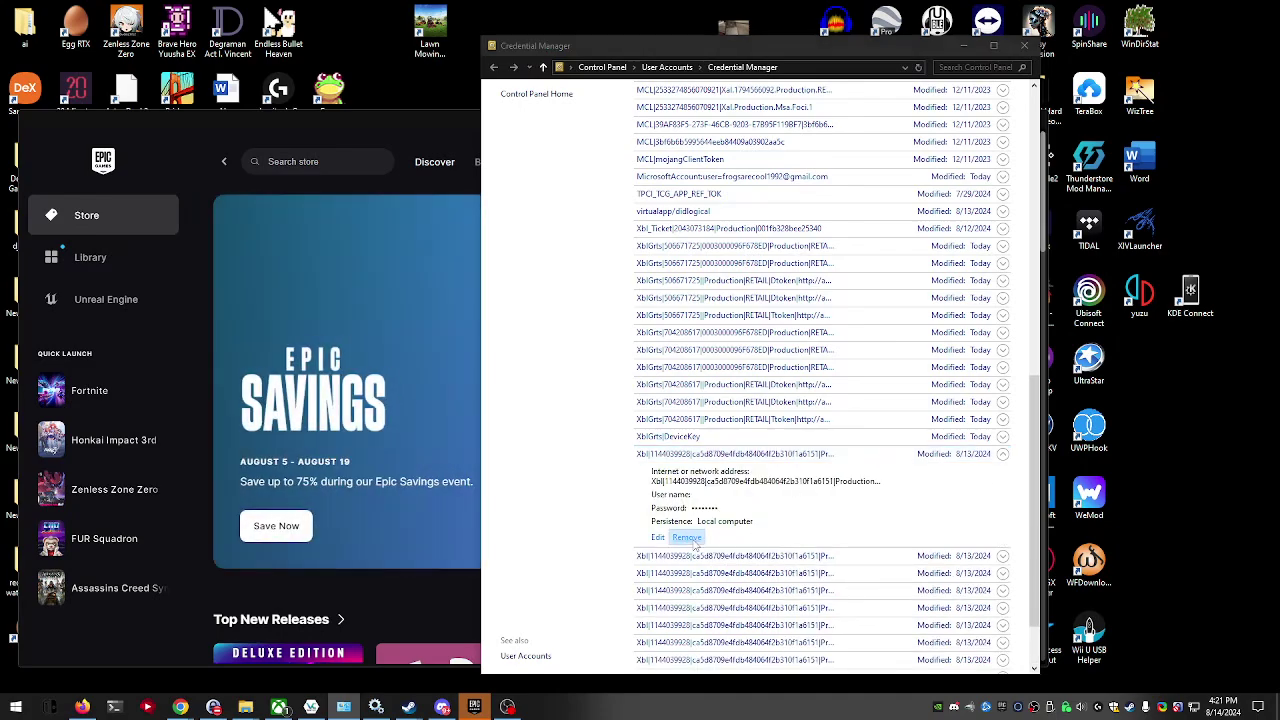
{"action": "left_click", "coordinate": [686, 537]}
{"action": "left_click", "coordinate": [720, 378]}
{"action": "scroll", "coordinate": [1040, 240], "scroll_direction": "down", "scroll_amount": 5}
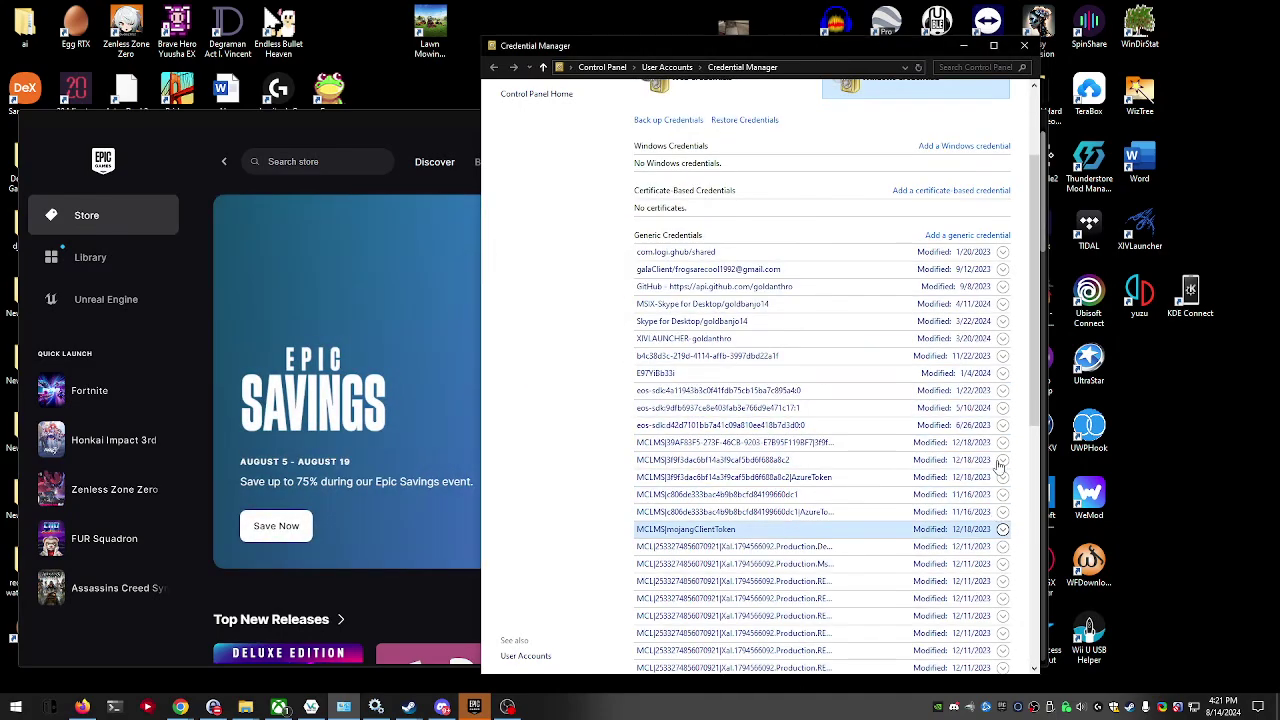
{"action": "left_click_drag", "start_coordinate": [1040, 240], "coordinate": [1057, 482]}
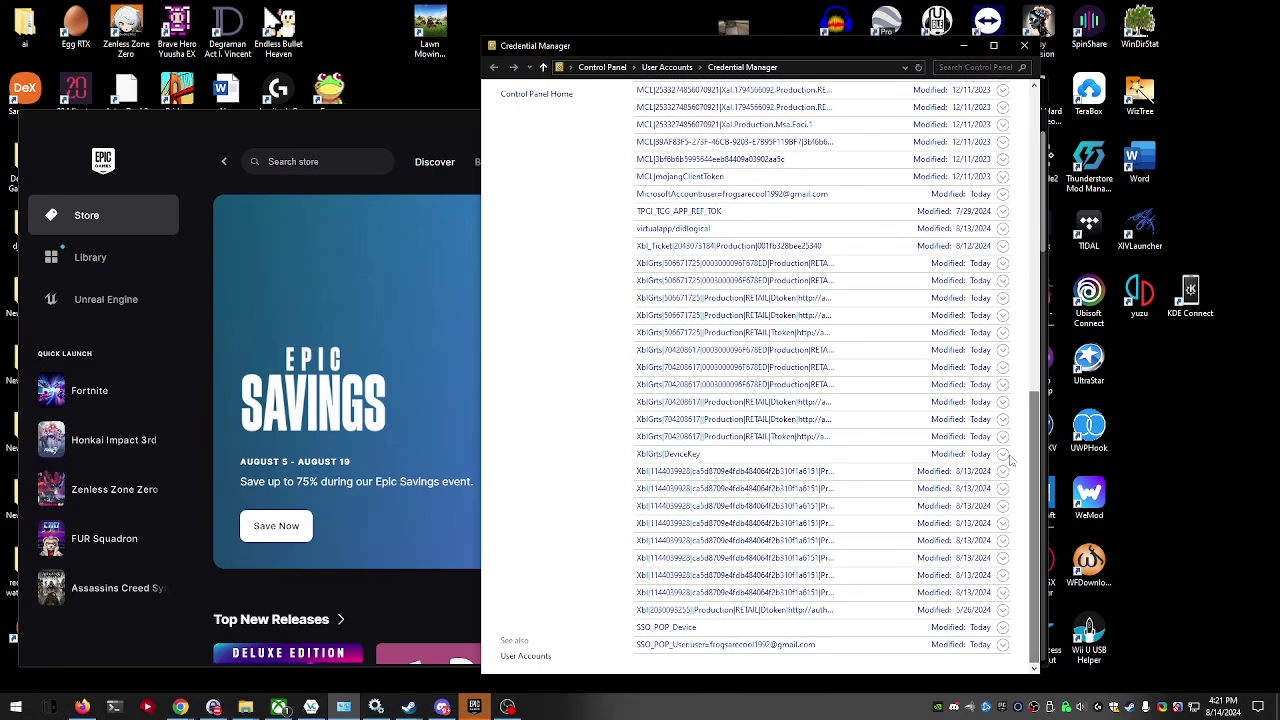
{"action": "left_click", "coordinate": [197, 708]}
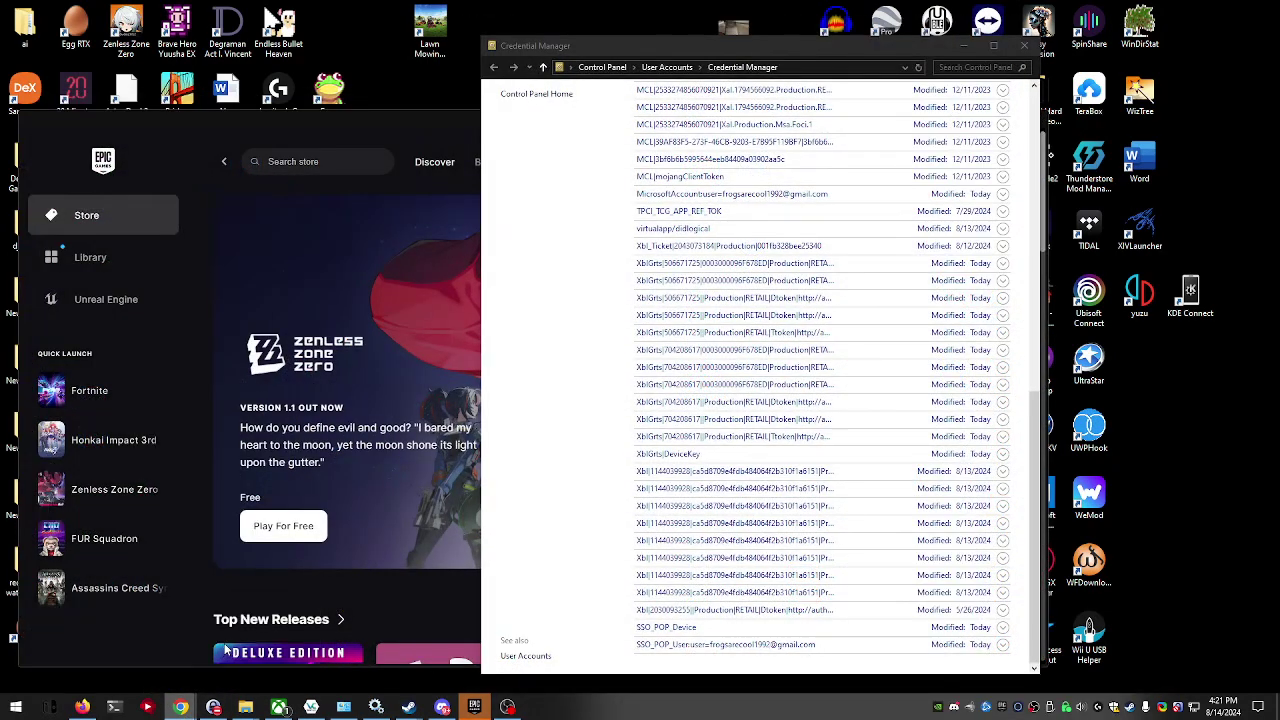
{"action": "mouse_move", "coordinate": [197, 705]}
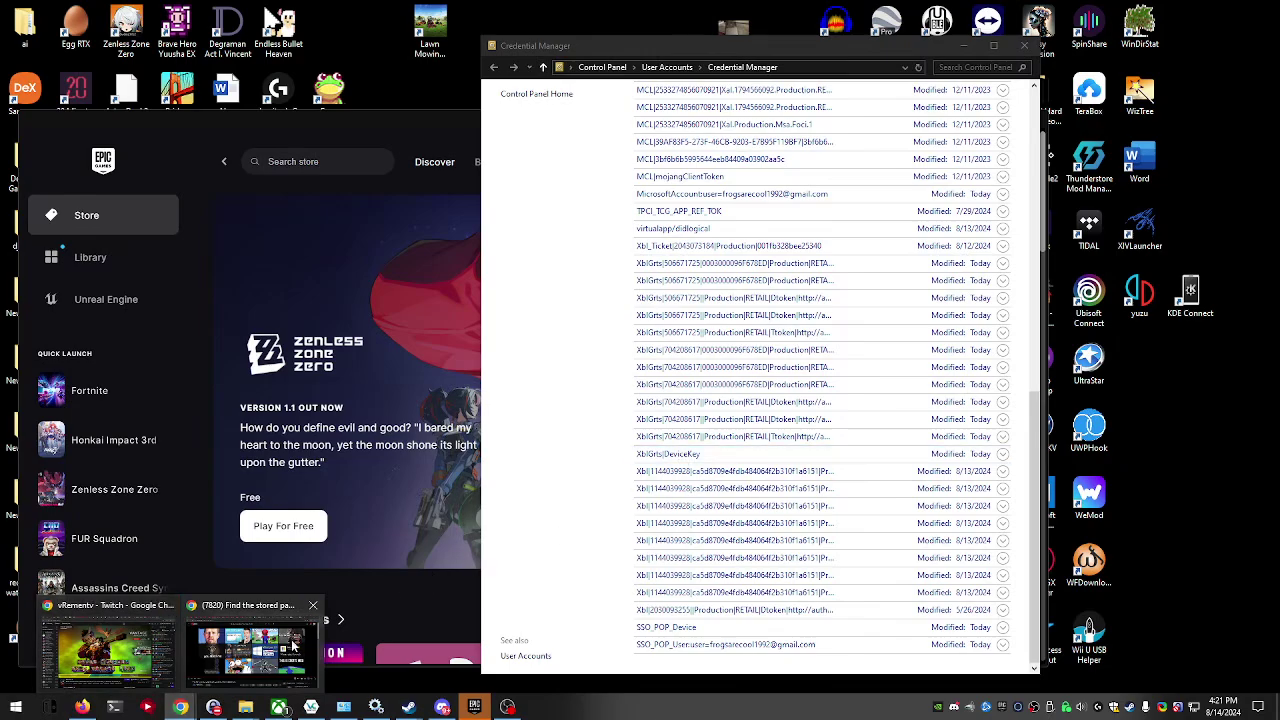
{"action": "mouse_move", "coordinate": [215, 650]}
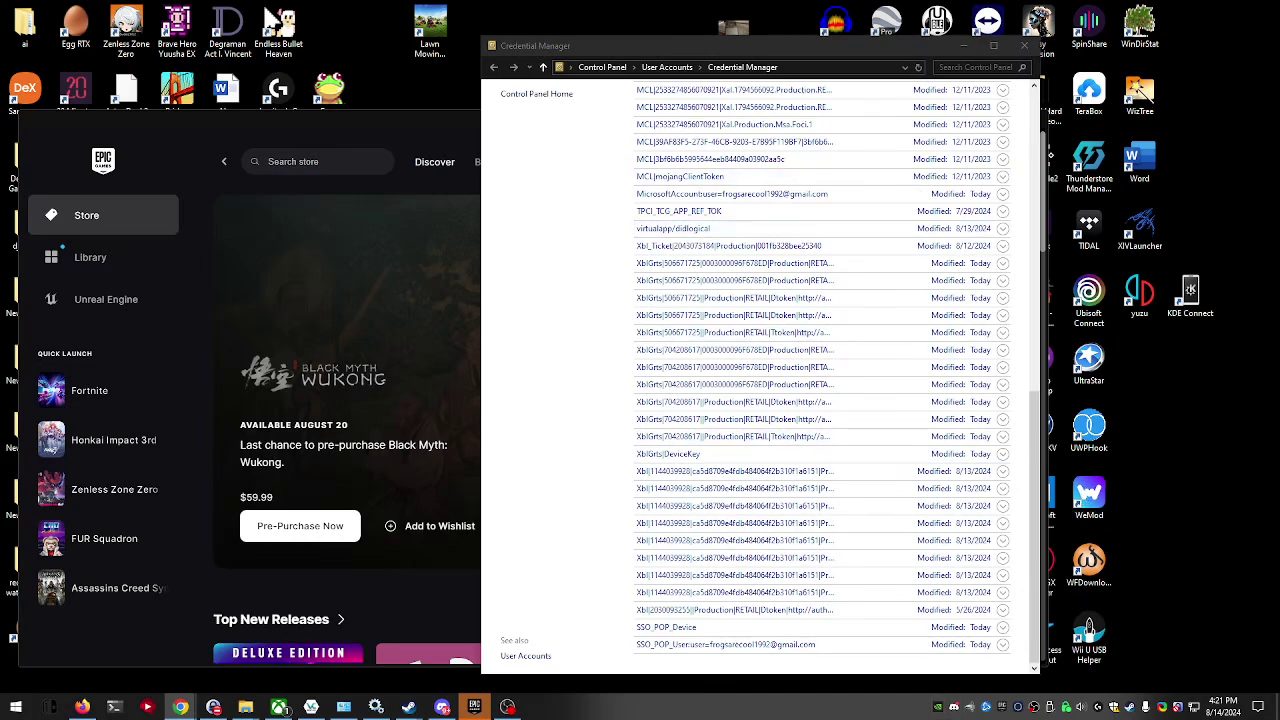
Remove the 5/26/2024 Xbl credential and the last 8/13/2024 Xbl credential
{"action": "left_click", "coordinate": [1006, 612]}
{"action": "scroll", "coordinate": [921, 558], "scroll_direction": "down", "scroll_amount": 1}
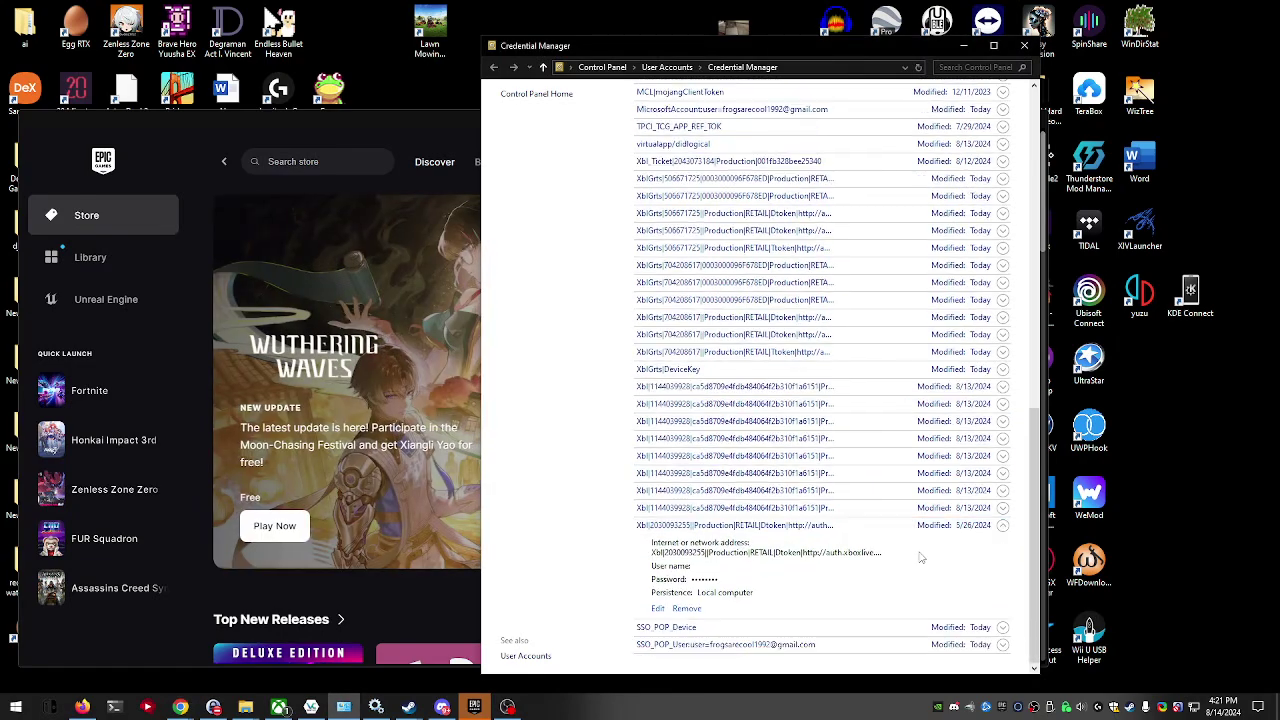
{"action": "left_click", "coordinate": [700, 608]}
{"action": "left_click", "coordinate": [720, 376]}
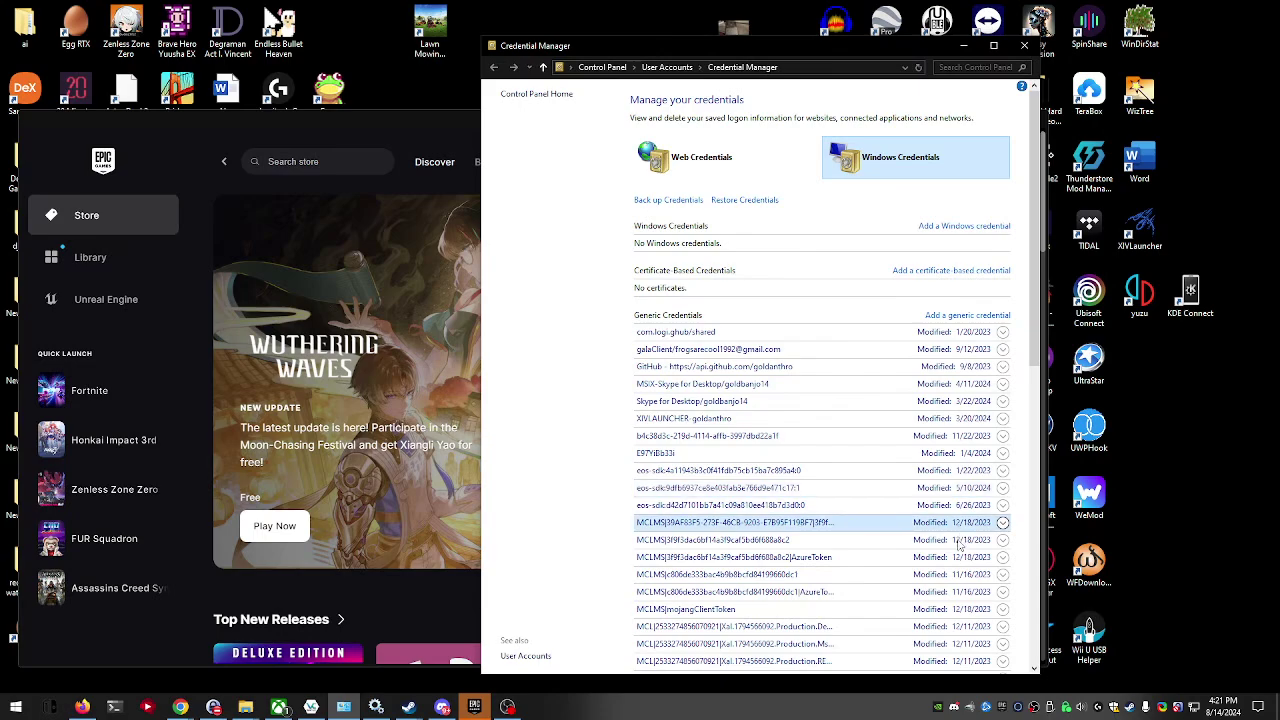
{"action": "scroll", "coordinate": [958, 545], "scroll_direction": "down", "scroll_amount": 10}
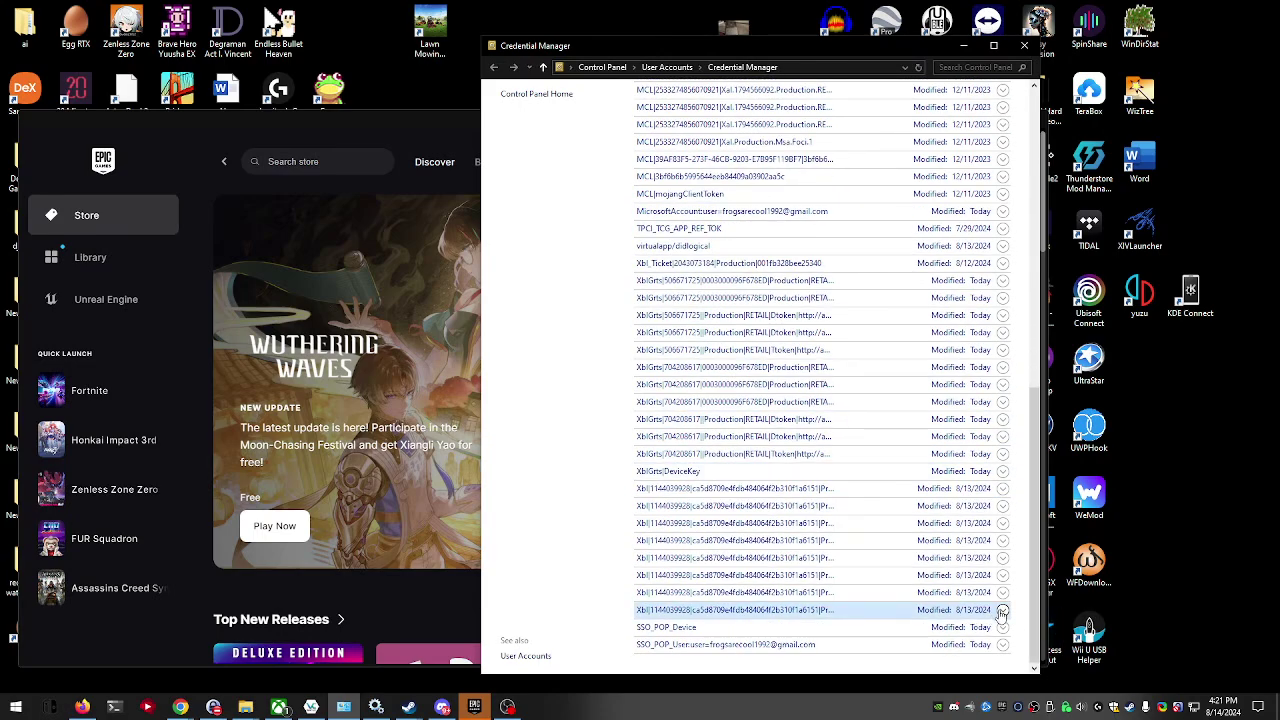
{"action": "left_click", "coordinate": [1002, 610]}
{"action": "left_click", "coordinate": [700, 608]}
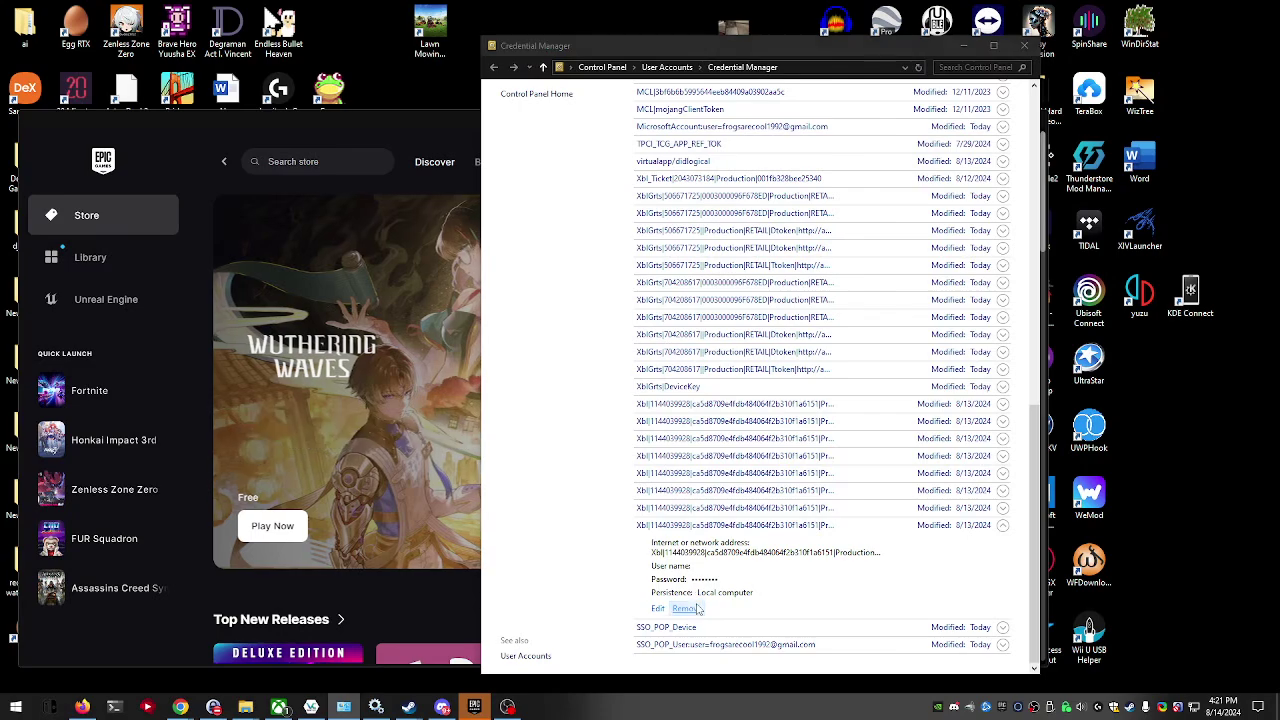
{"action": "left_click", "coordinate": [723, 376]}
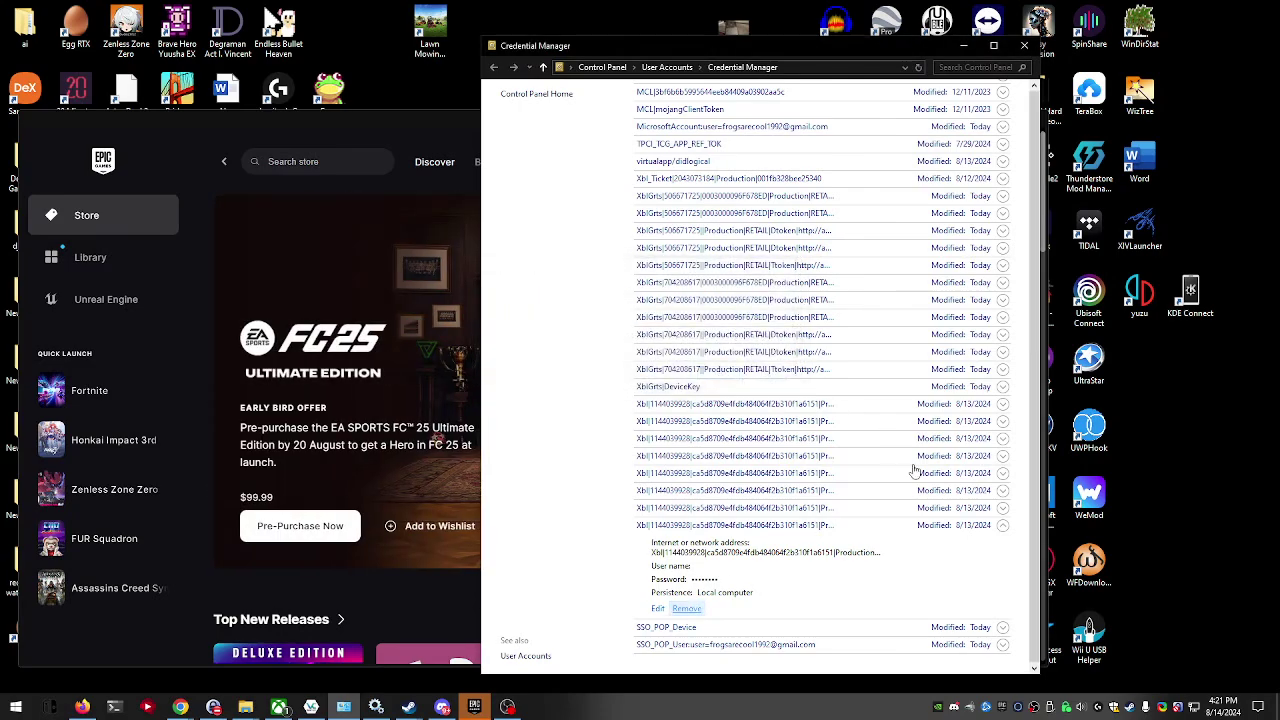
Remove the next two Xbl credentials further down the list
{"action": "scroll", "coordinate": [922, 480], "scroll_direction": "down", "scroll_amount": 5}
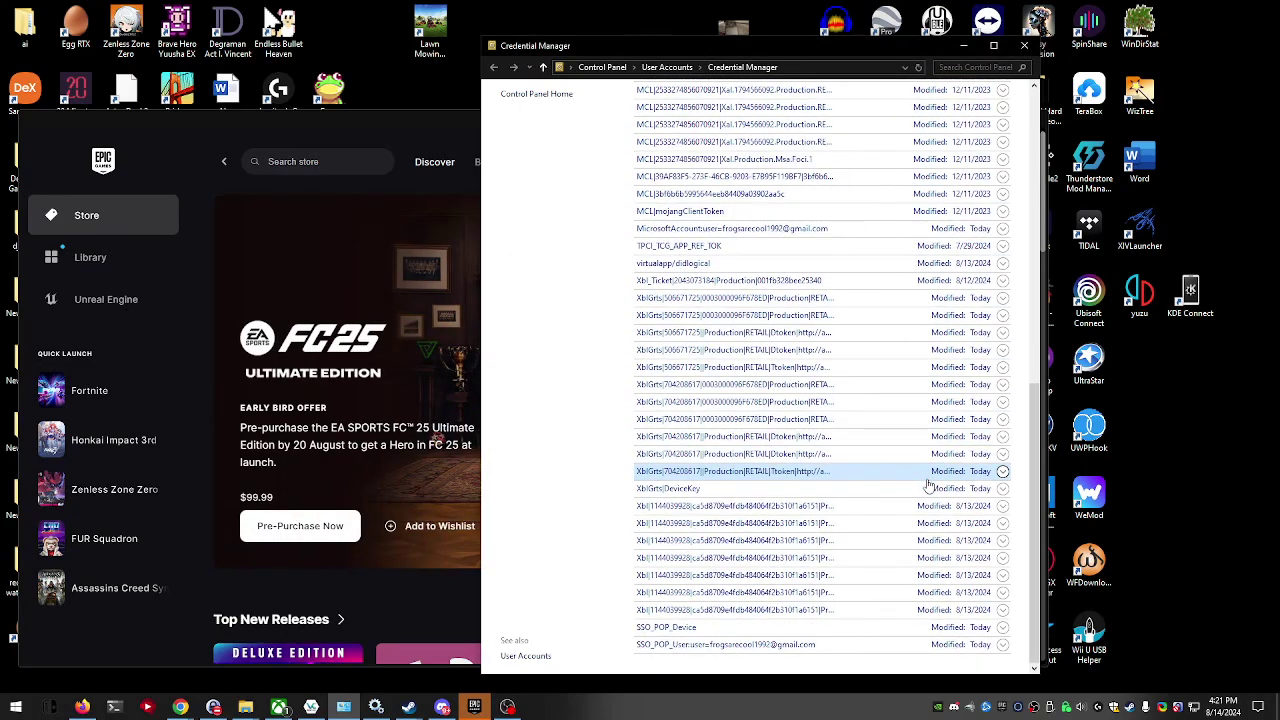
{"action": "left_click", "coordinate": [1002, 609]}
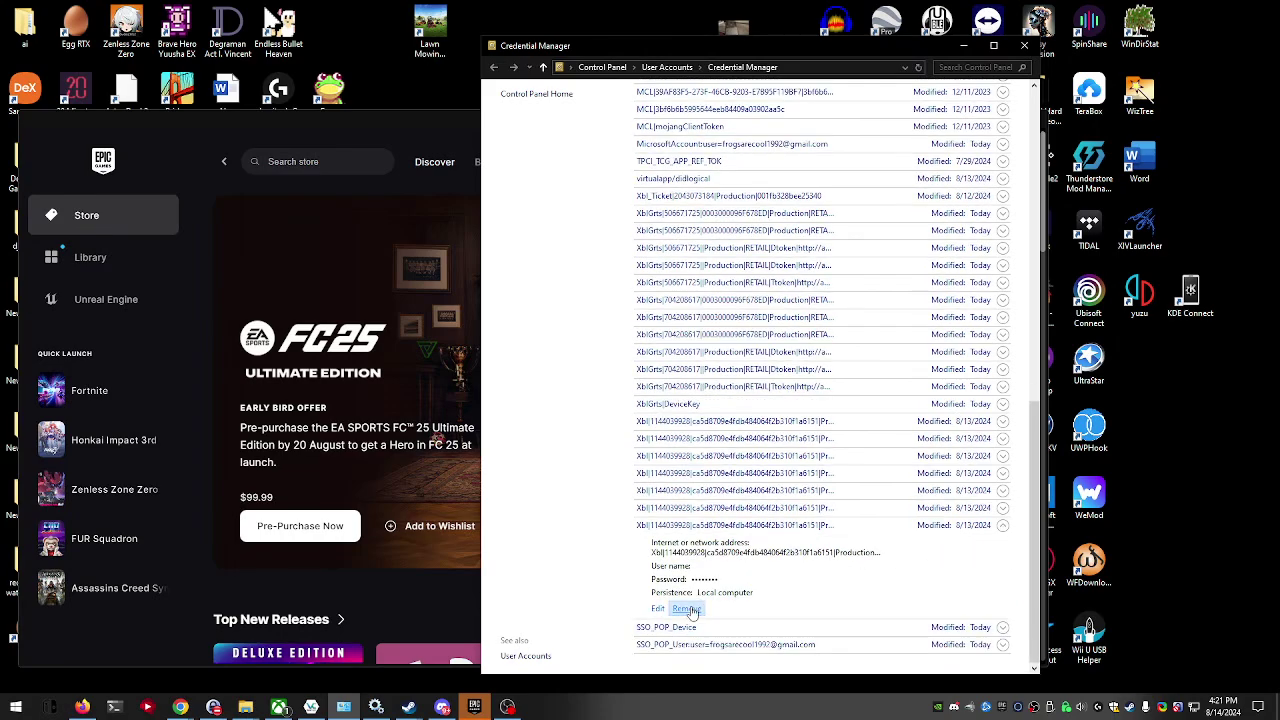
{"action": "left_click", "coordinate": [690, 610]}
{"action": "left_click", "coordinate": [720, 376]}
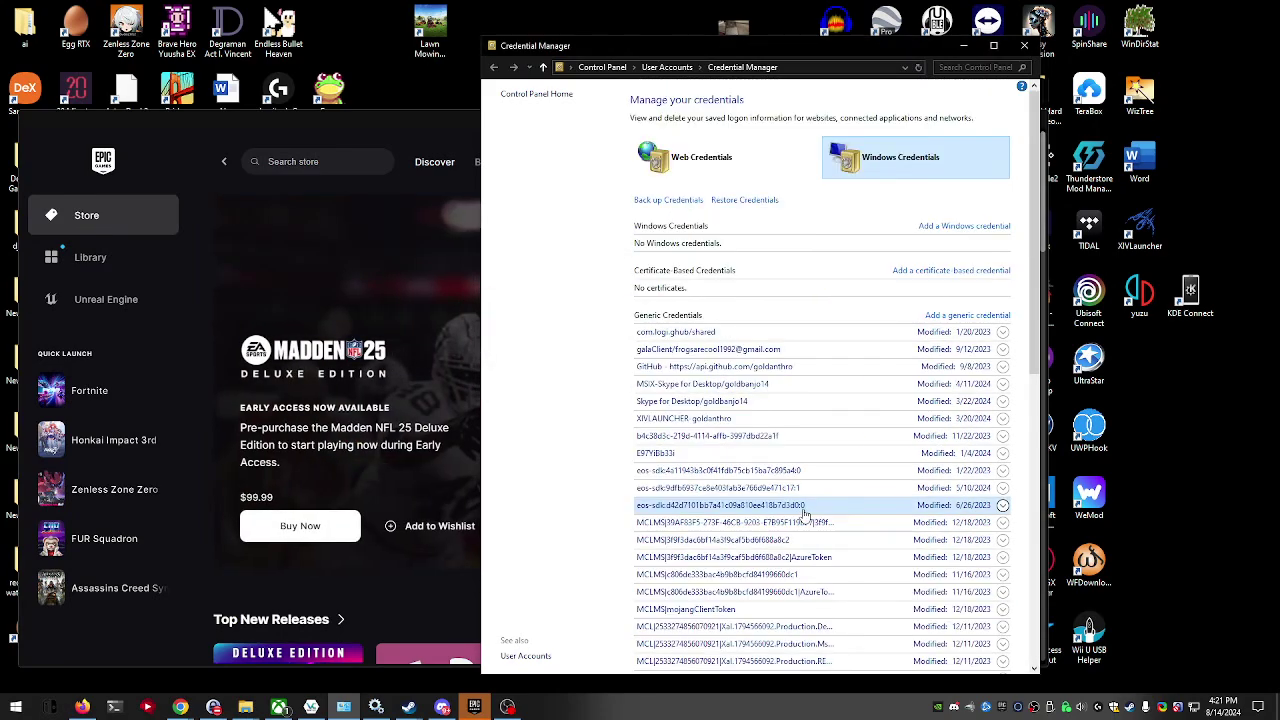
{"action": "scroll", "coordinate": [1033, 289], "scroll_direction": "down", "scroll_amount": 3}
{"action": "scroll", "coordinate": [1033, 289], "scroll_direction": "down", "scroll_amount": 9}
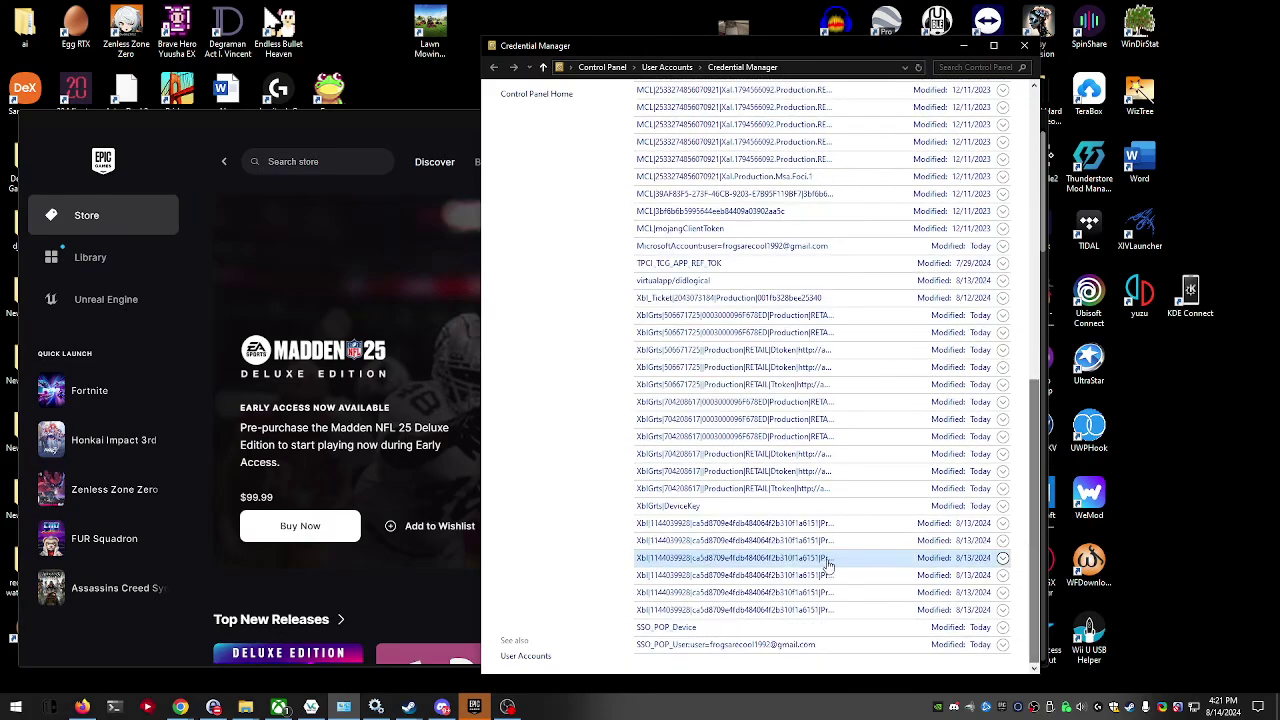
{"action": "left_click", "coordinate": [1003, 524]}
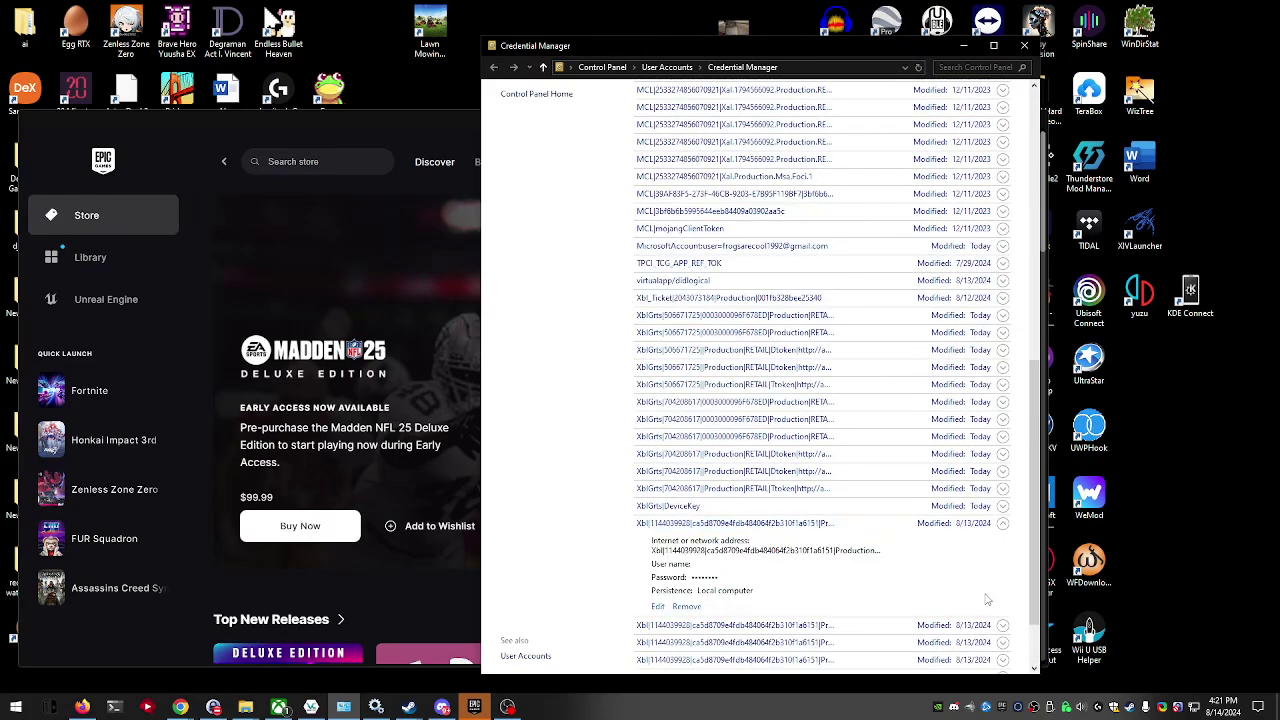
{"action": "left_click", "coordinate": [686, 607]}
{"action": "left_click", "coordinate": [729, 379]}
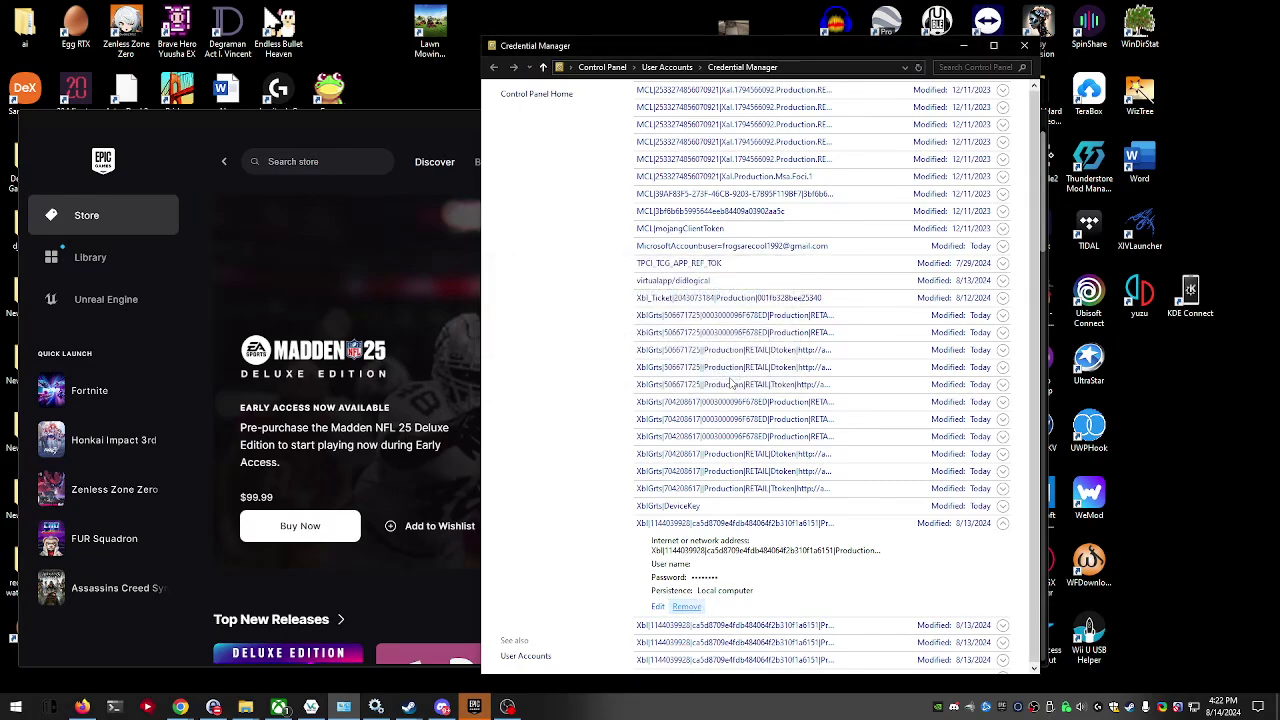
Remove another Xbl credential and an XblGrts credential
{"action": "left_click_drag", "start_coordinate": [1035, 217], "coordinate": [1035, 554]}
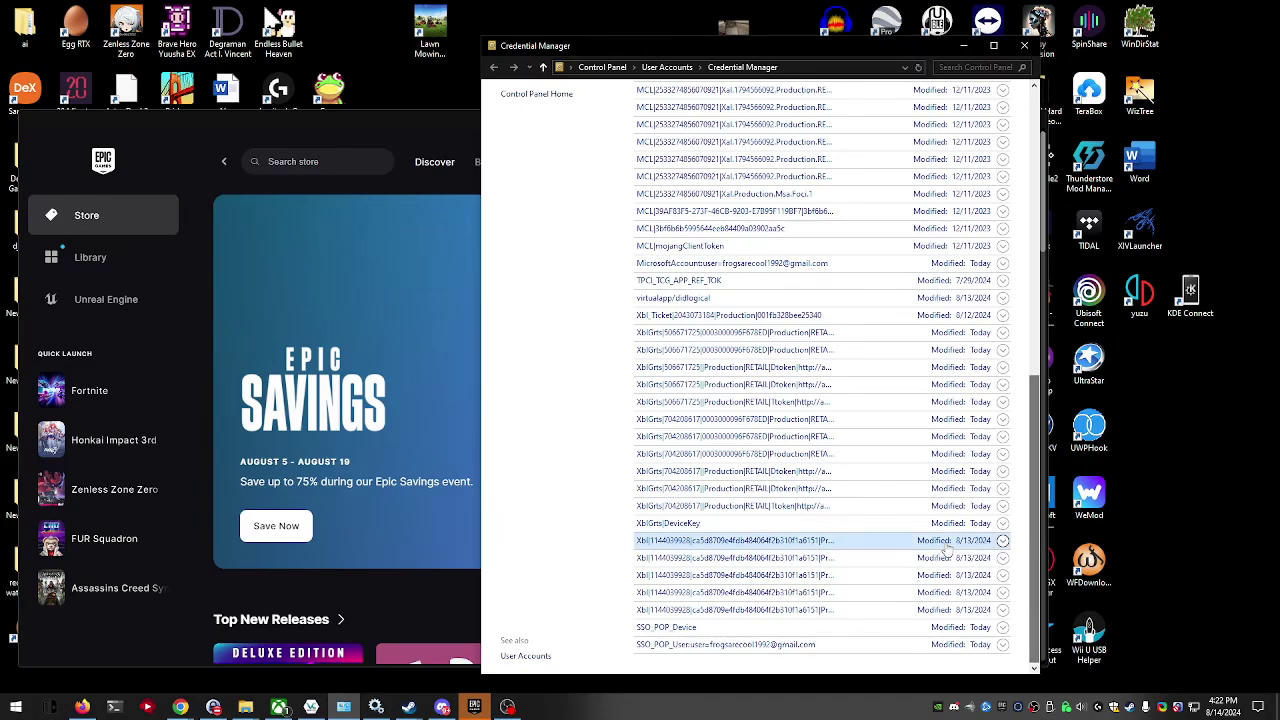
{"action": "left_click", "coordinate": [1001, 541]}
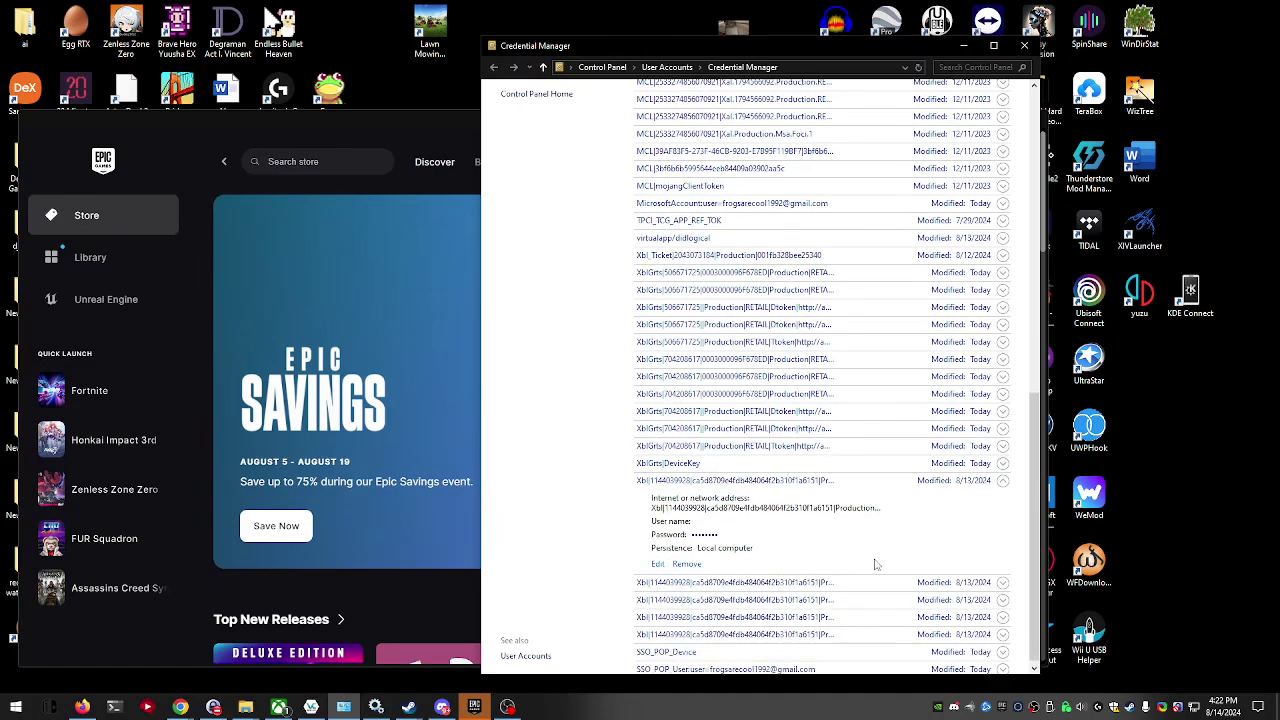
{"action": "left_click", "coordinate": [686, 540]}
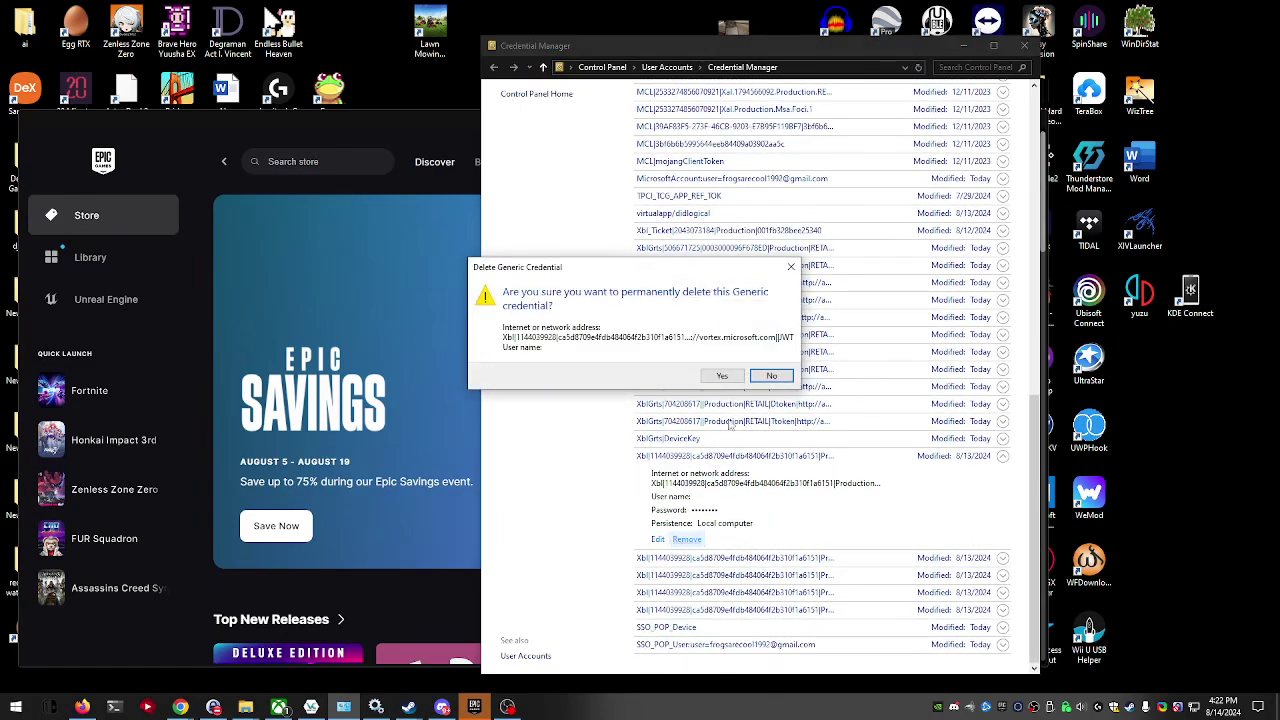
{"action": "left_click", "coordinate": [721, 376]}
{"action": "scroll", "coordinate": [894, 505], "scroll_direction": "down", "scroll_amount": 10}
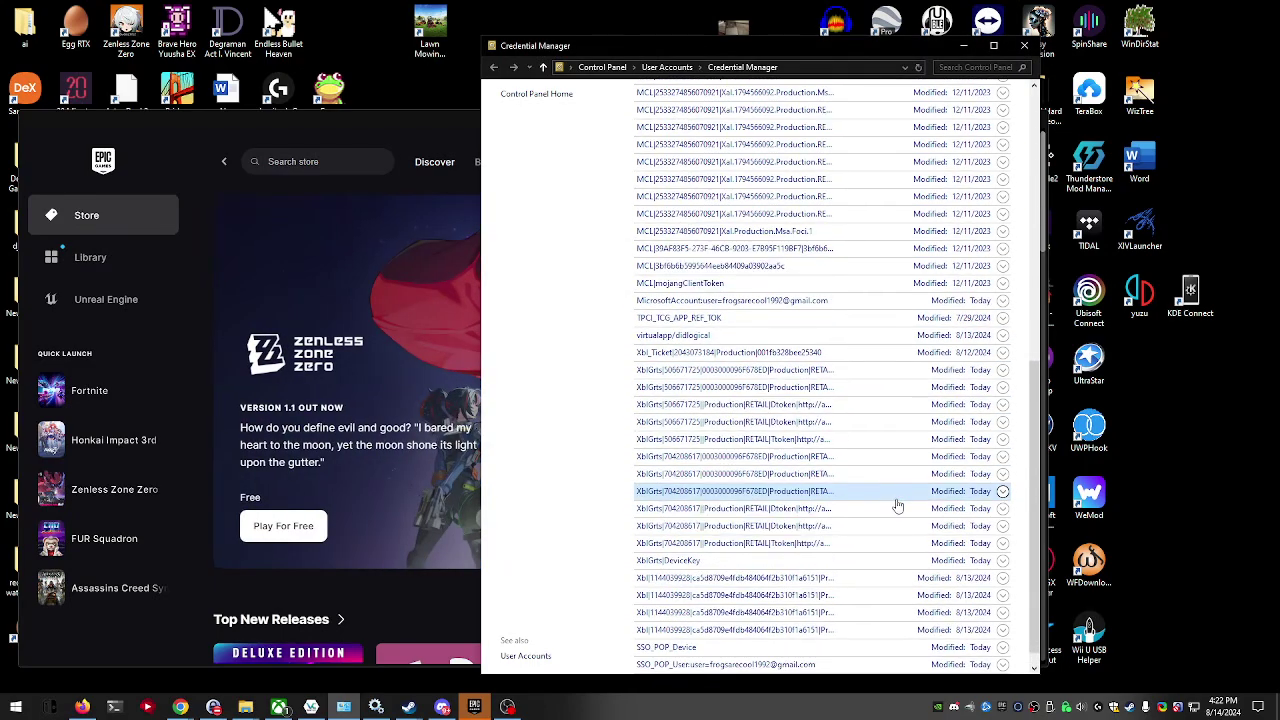
{"action": "left_click", "coordinate": [1004, 437]}
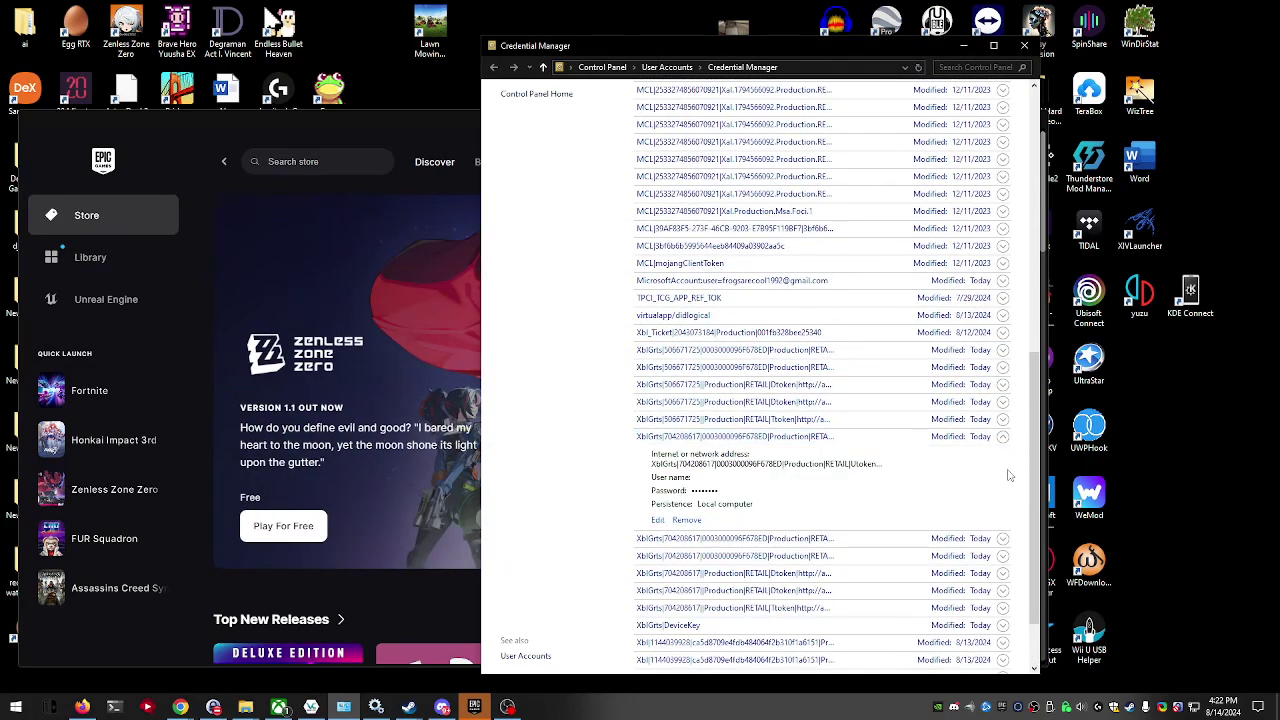
{"action": "left_click", "coordinate": [700, 518]}
{"action": "left_click", "coordinate": [721, 376]}
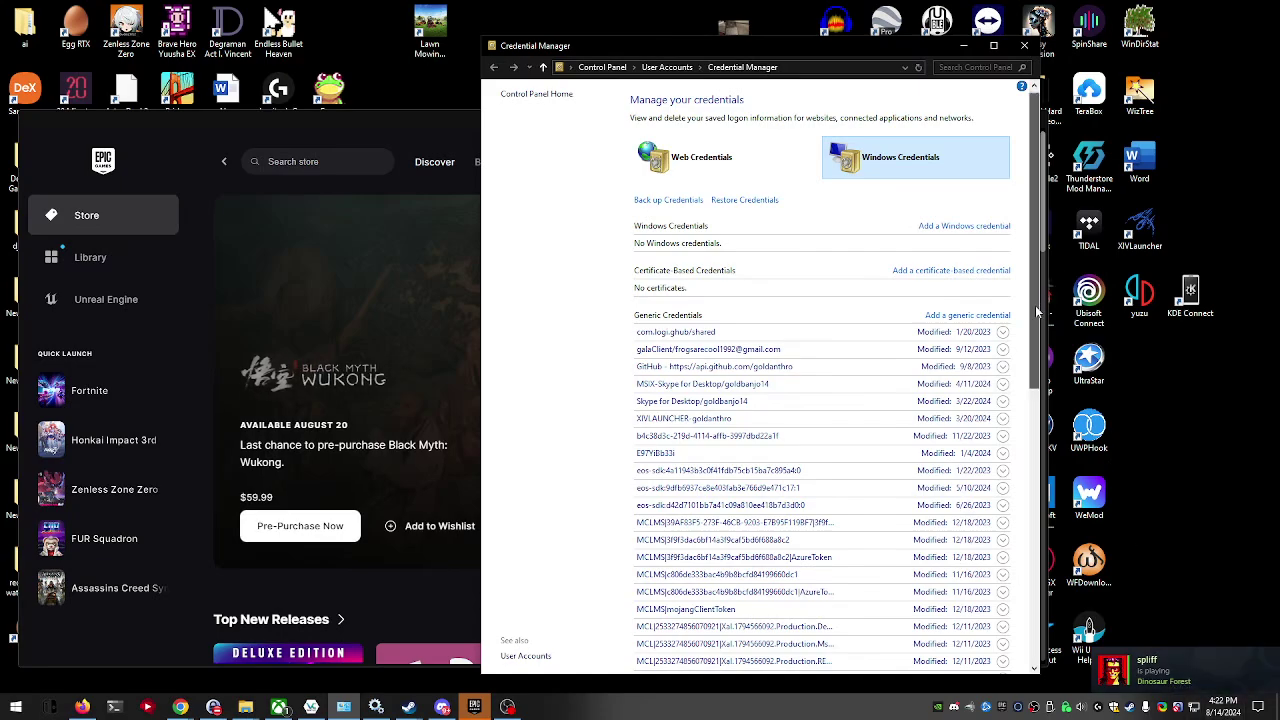
Remove two more Xbl credentials near the bottom of the list
{"action": "left_click_drag", "start_coordinate": [1037, 313], "coordinate": [1038, 615]}
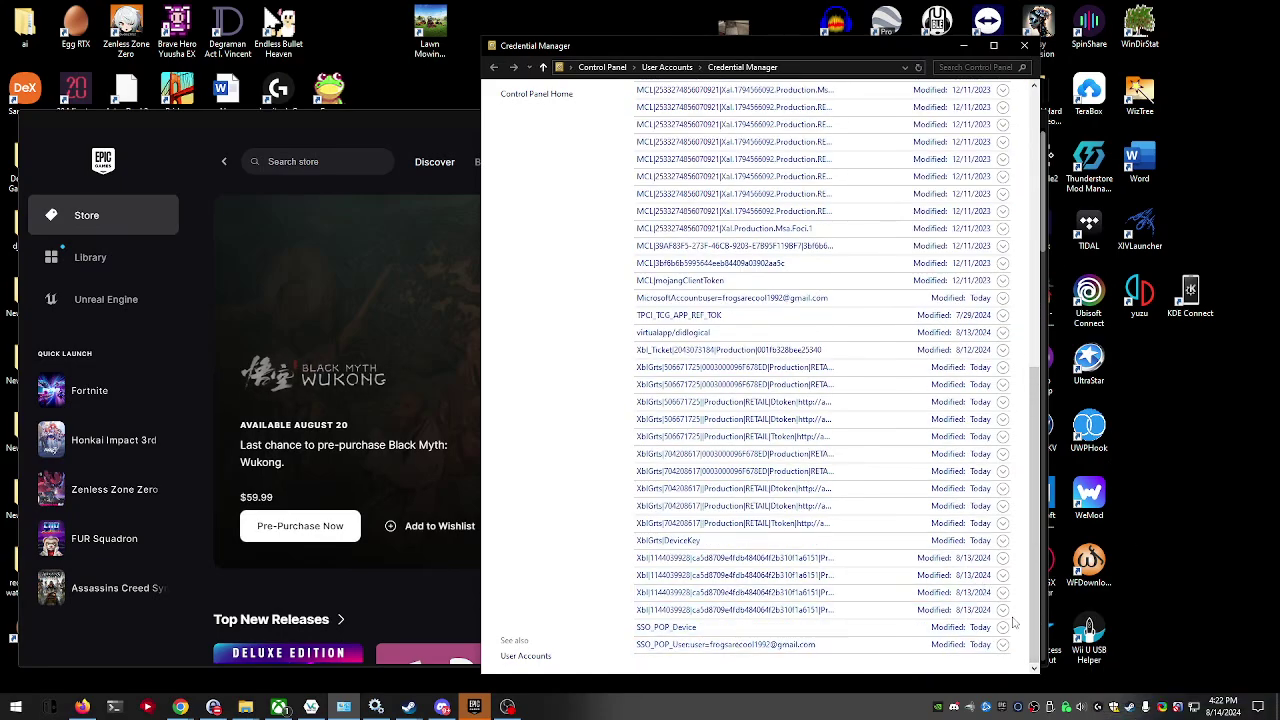
{"action": "left_click", "coordinate": [1003, 610]}
{"action": "left_click", "coordinate": [698, 607]}
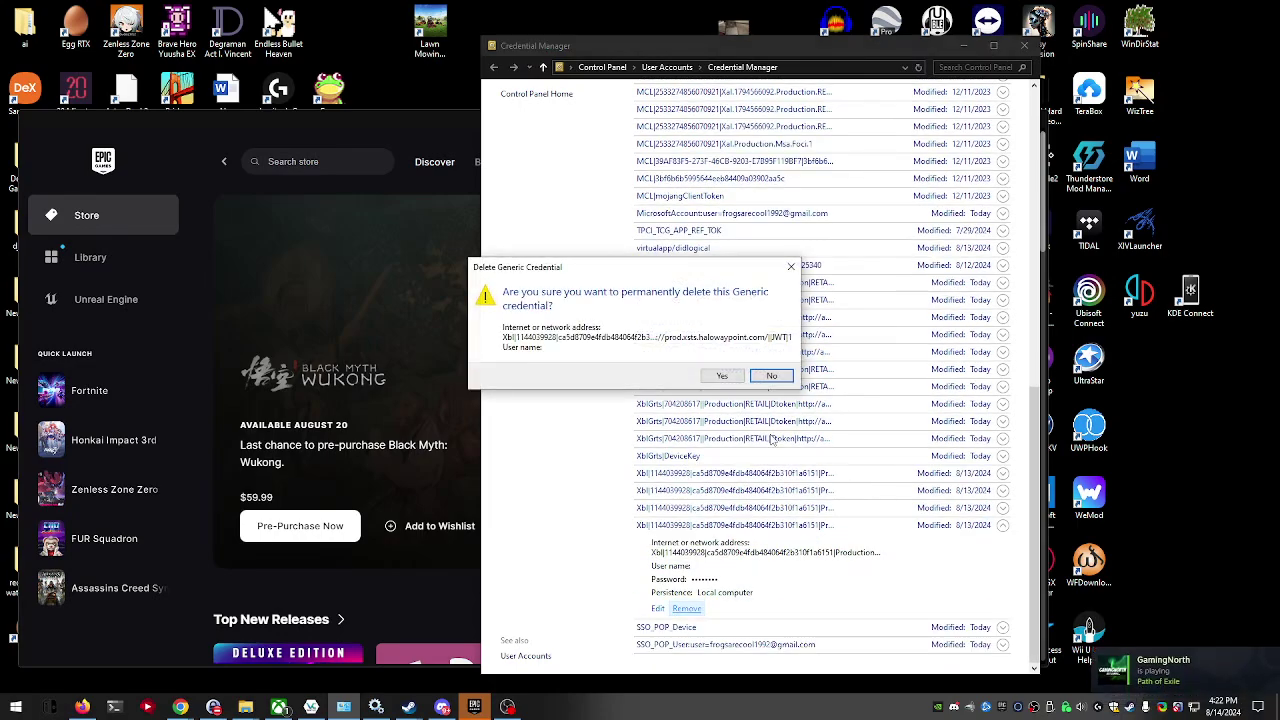
{"action": "left_click", "coordinate": [722, 376]}
{"action": "scroll", "coordinate": [1040, 440], "scroll_direction": "down", "scroll_amount": 2}
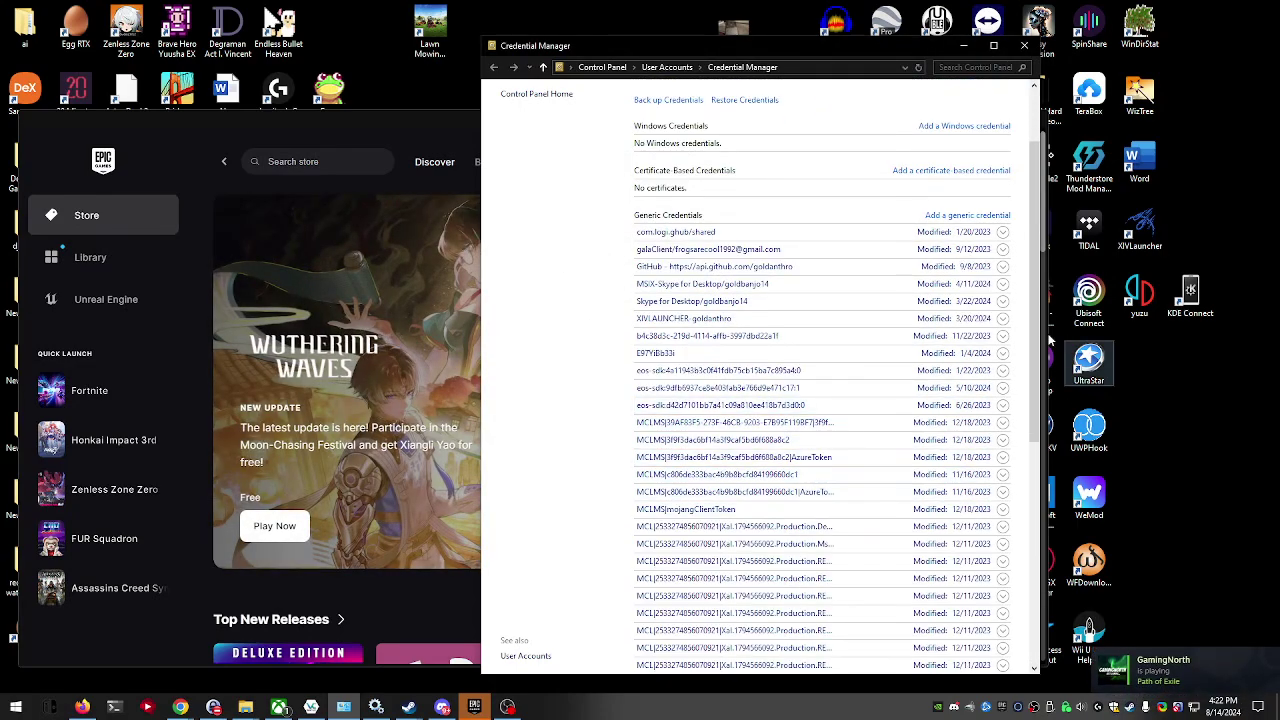
{"action": "left_click_drag", "start_coordinate": [1040, 440], "coordinate": [1036, 618]}
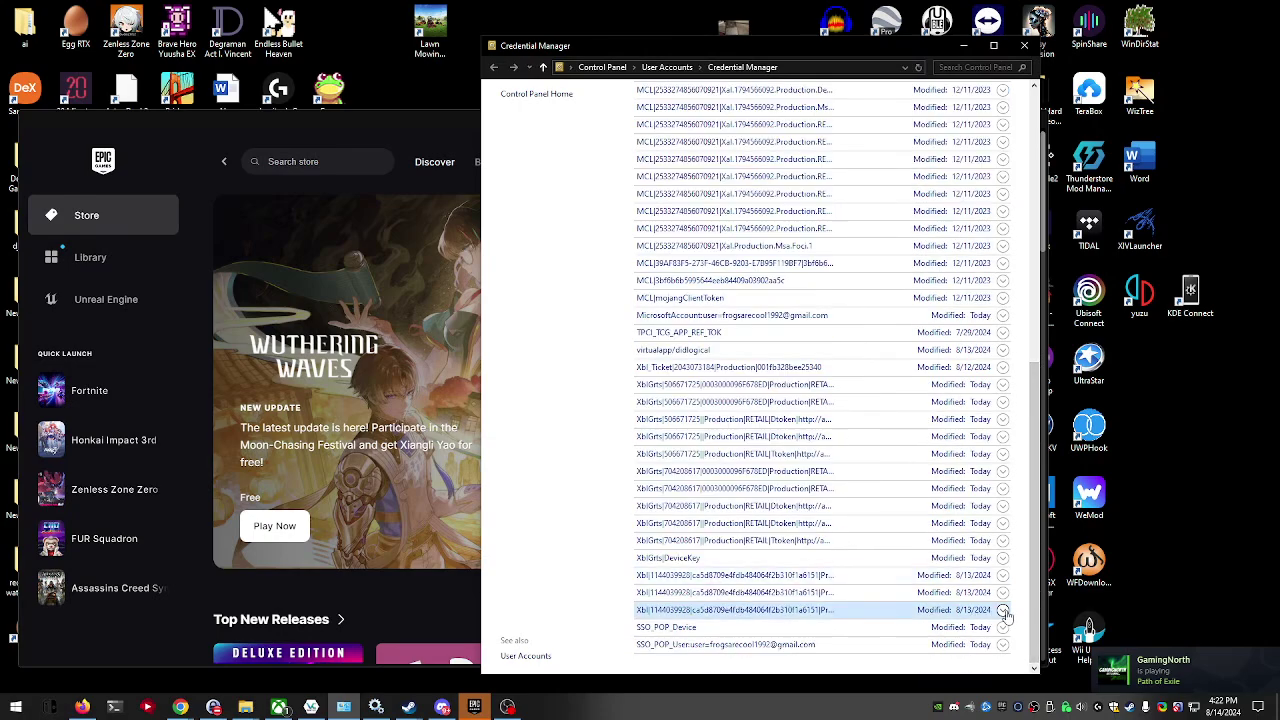
{"action": "left_click", "coordinate": [1003, 609]}
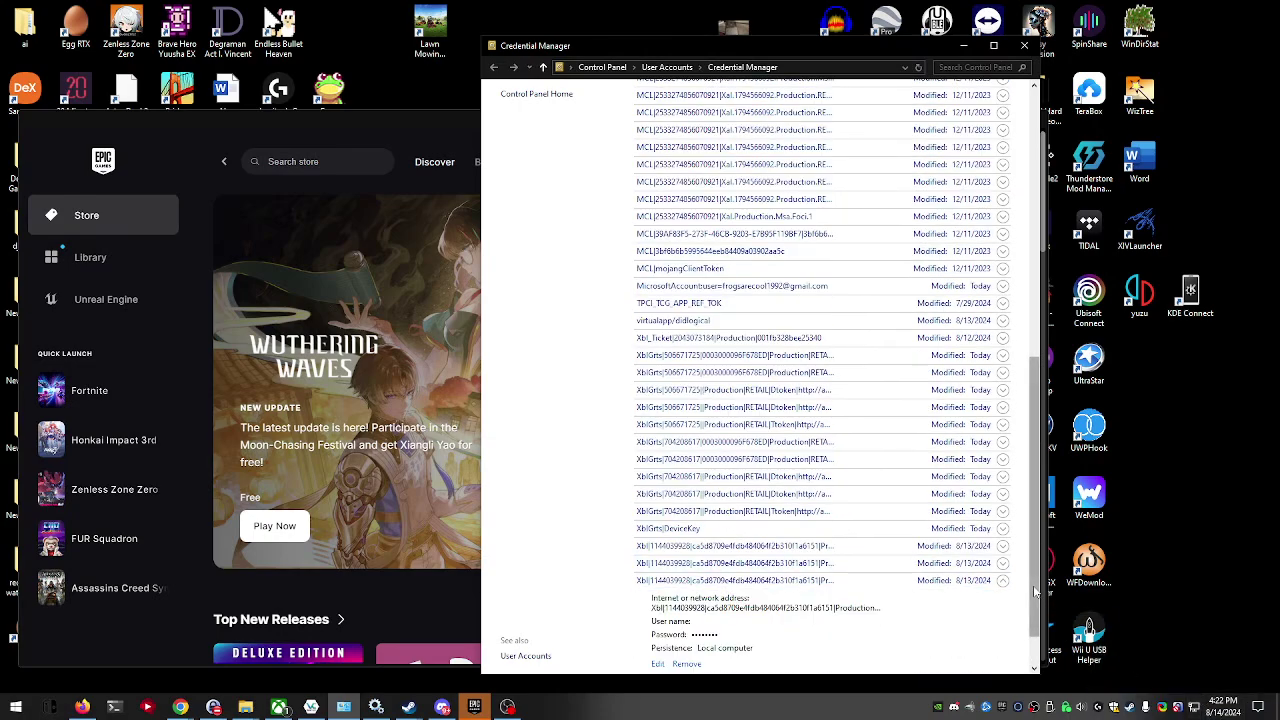
{"action": "left_click_drag", "start_coordinate": [1036, 592], "coordinate": [1038, 637]}
{"action": "left_click", "coordinate": [687, 609]}
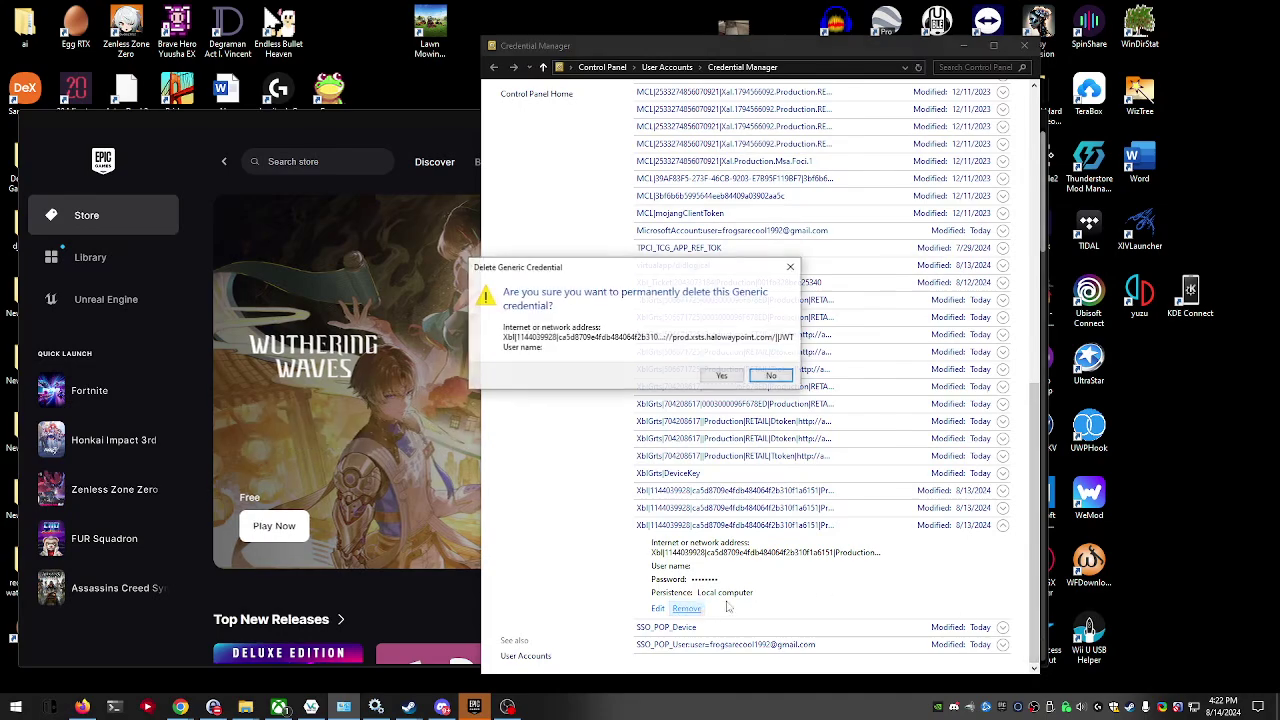
{"action": "left_click", "coordinate": [720, 376]}
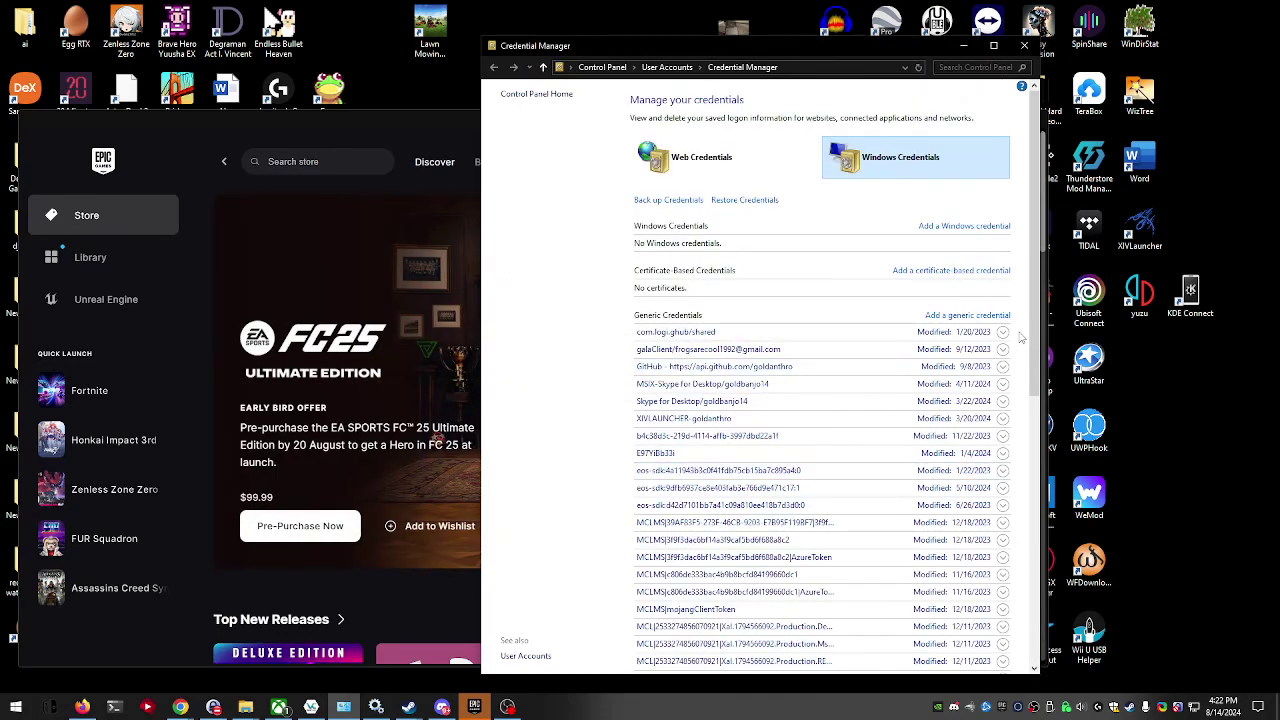
{"action": "left_click_drag", "start_coordinate": [1037, 541], "coordinate": [1037, 598]}
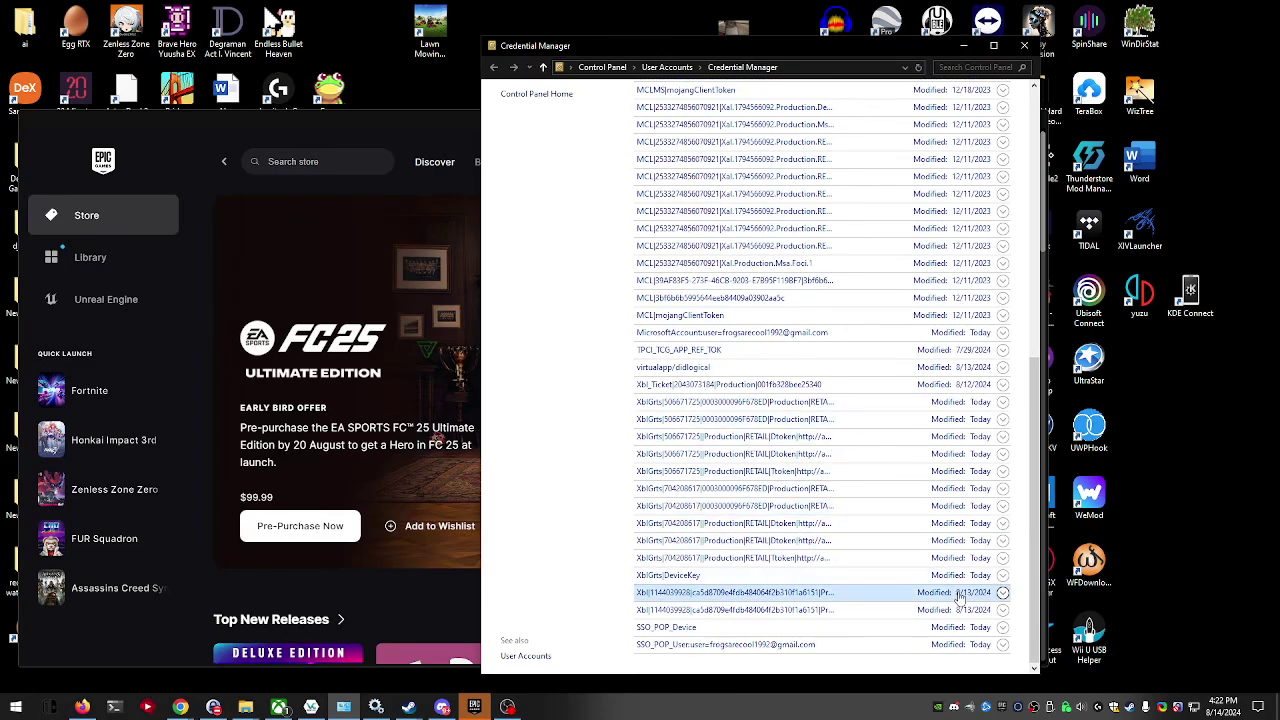
Remove an Xbl credential and the XblGrts|DeviceKey credential
{"action": "left_click", "coordinate": [1003, 594]}
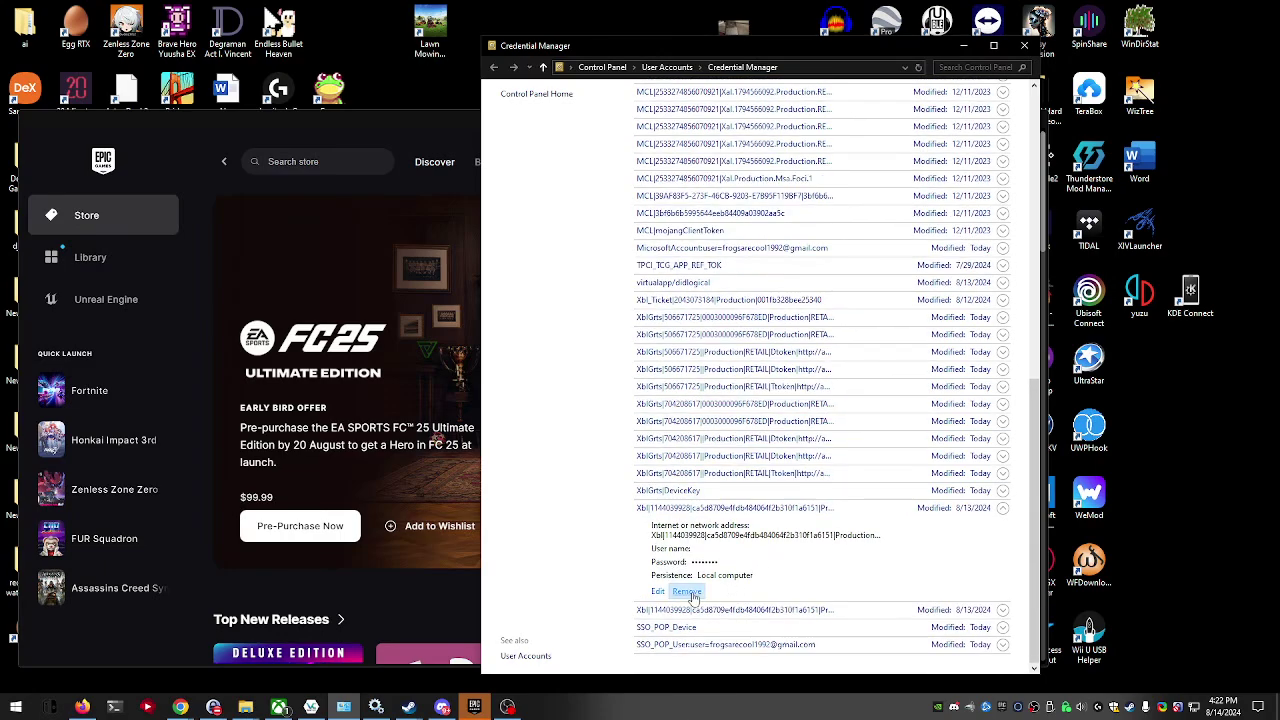
{"action": "left_click", "coordinate": [692, 592]}
{"action": "left_click", "coordinate": [720, 376]}
{"action": "scroll", "coordinate": [857, 437], "scroll_direction": "down", "scroll_amount": 3}
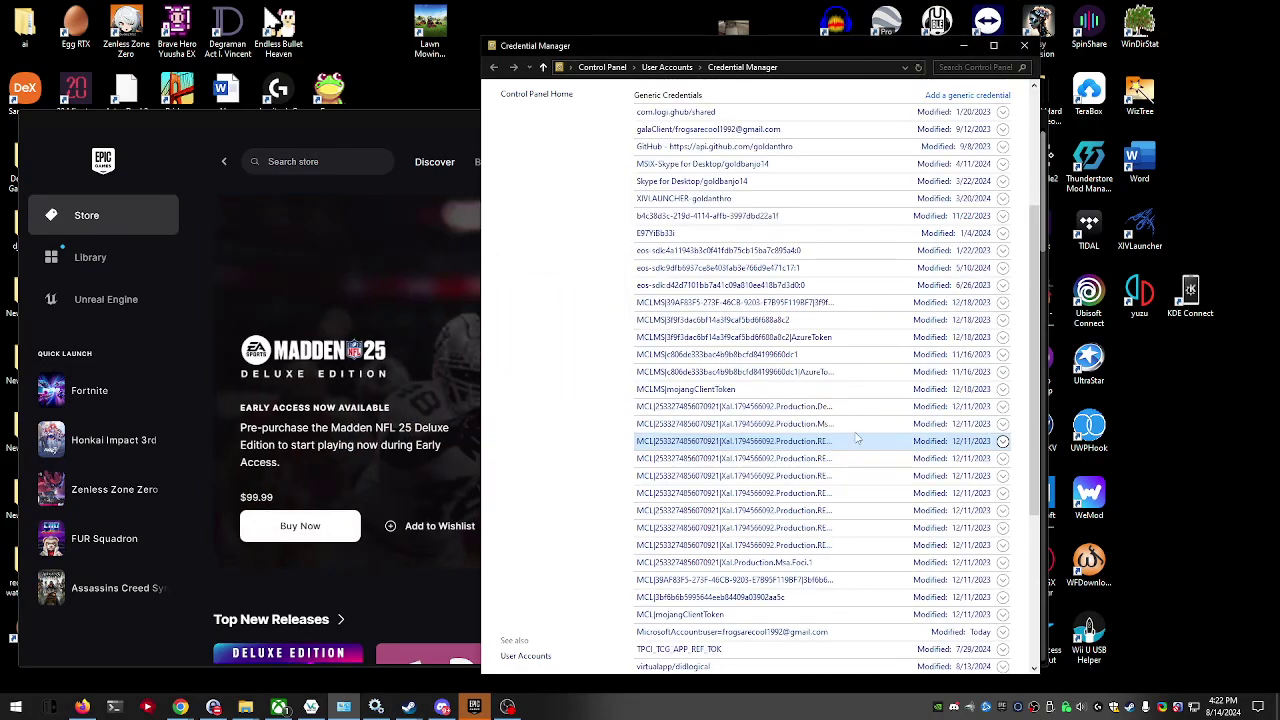
{"action": "scroll", "coordinate": [857, 437], "scroll_direction": "down", "scroll_amount": 5}
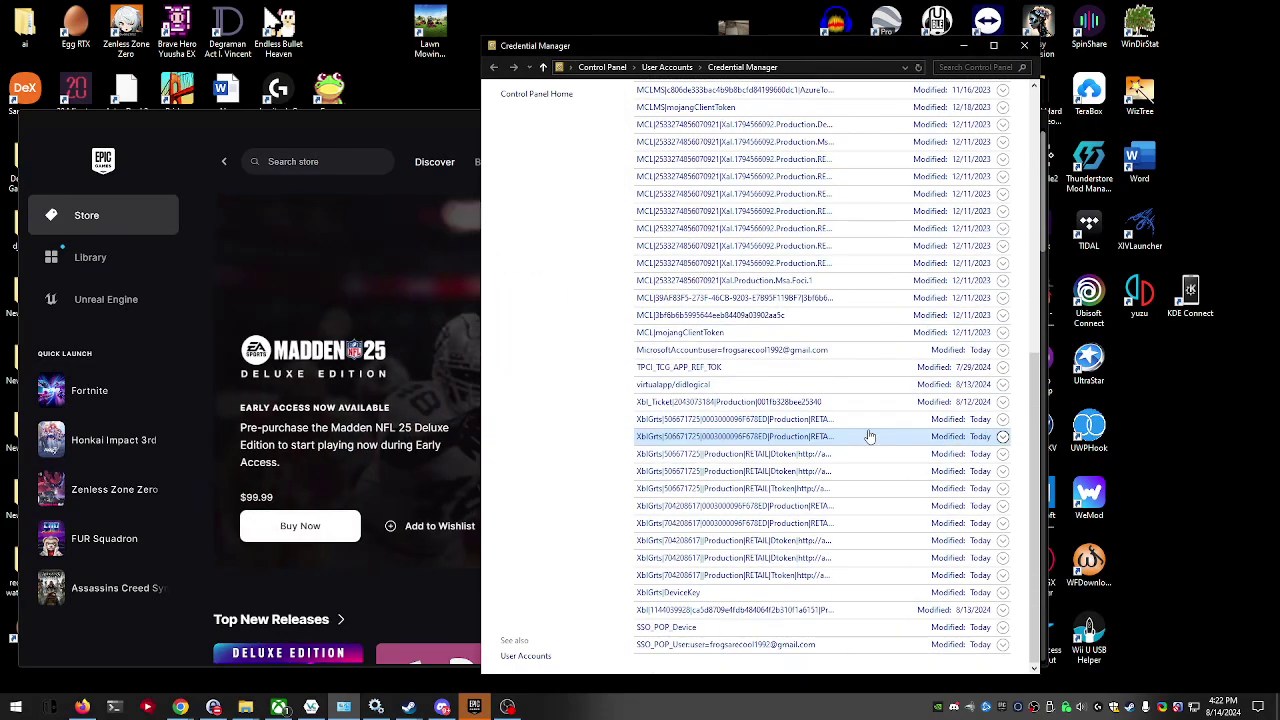
{"action": "left_click", "coordinate": [1003, 594]}
{"action": "left_click", "coordinate": [692, 592]}
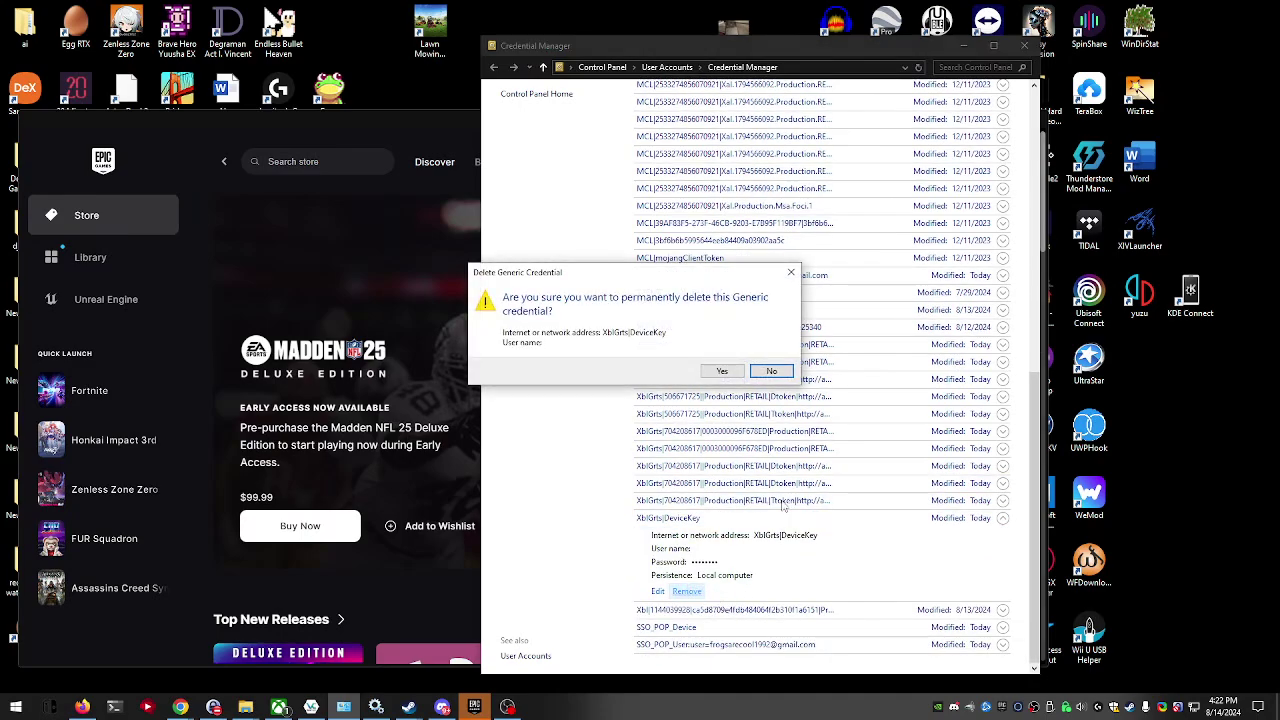
{"action": "left_click", "coordinate": [736, 370]}
Remove an XblGrts token credential and the next XblGrts credential
{"action": "scroll", "coordinate": [823, 474], "scroll_direction": "down", "scroll_amount": 8}
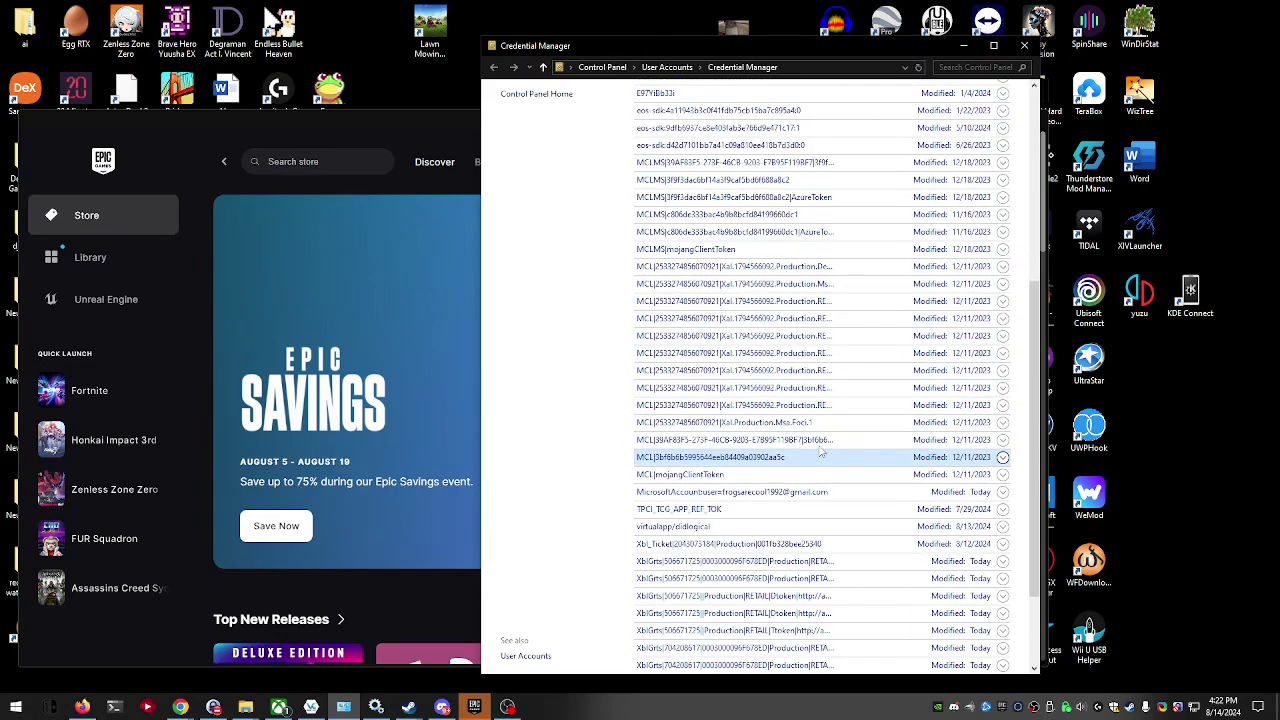
{"action": "left_click", "coordinate": [1003, 592]}
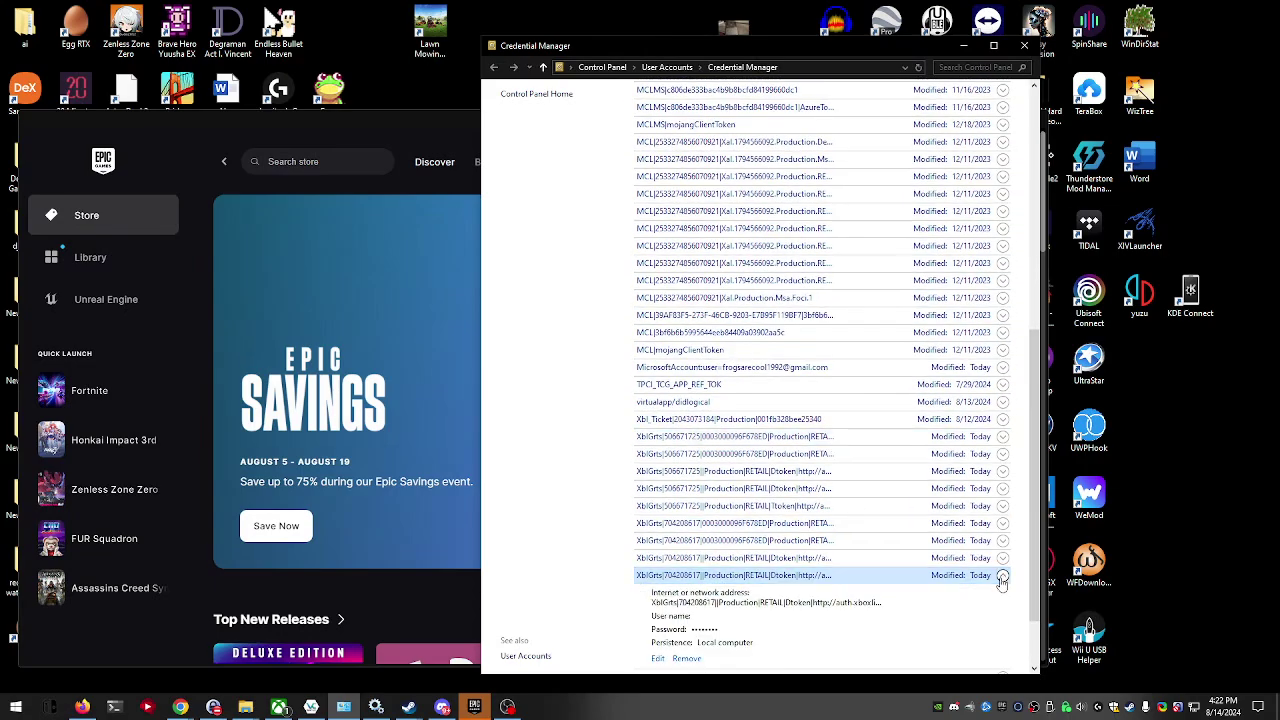
{"action": "left_click", "coordinate": [688, 574]}
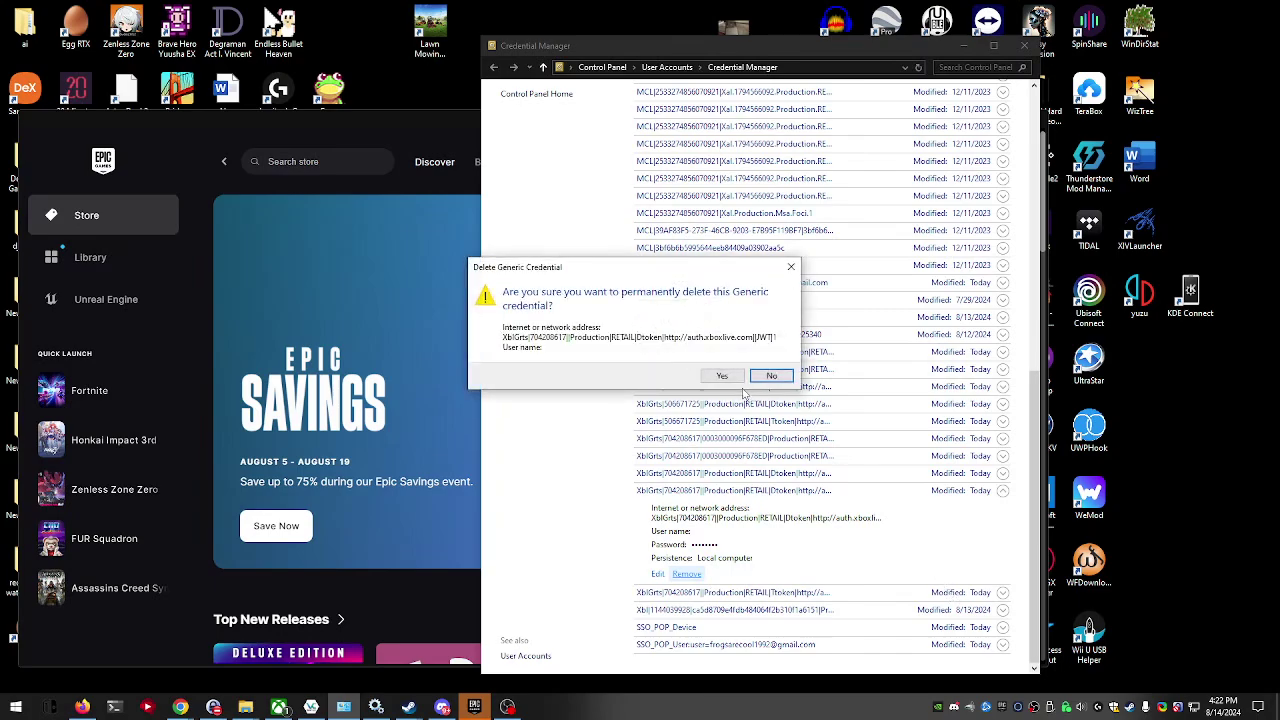
{"action": "left_click", "coordinate": [738, 377]}
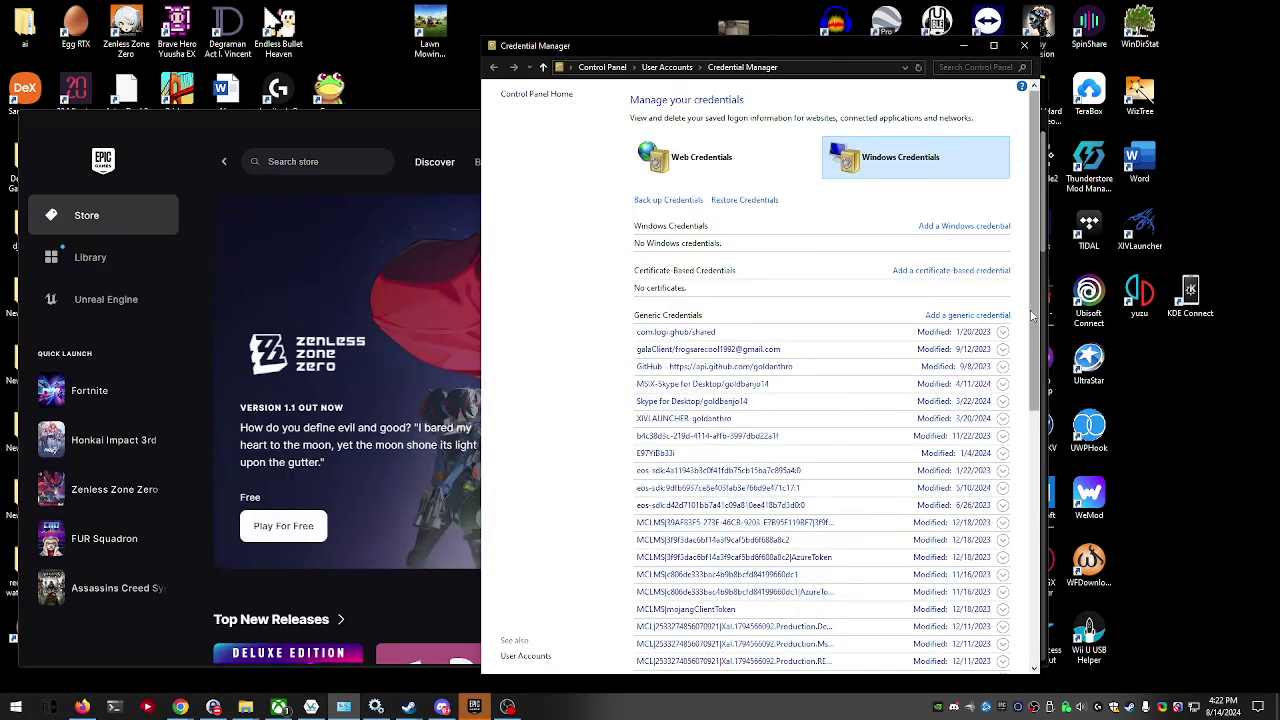
{"action": "scroll", "coordinate": [1037, 612], "scroll_direction": "down", "scroll_amount": 8}
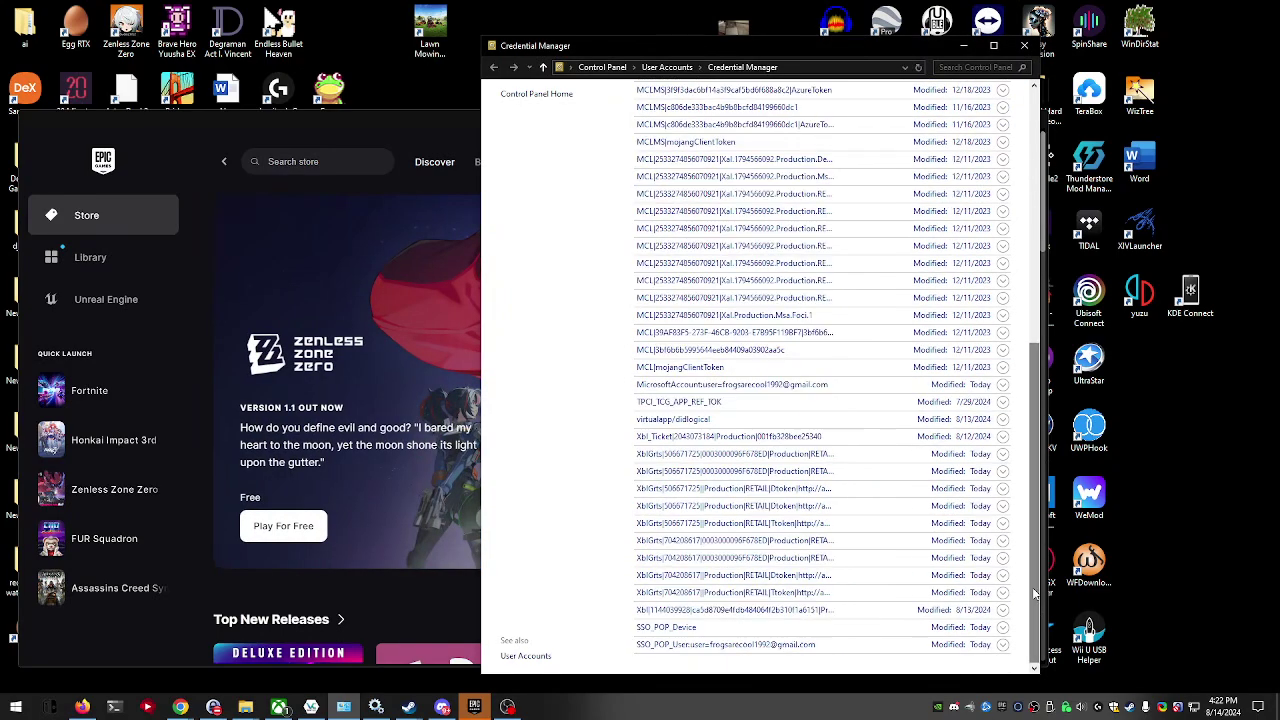
{"action": "left_click", "coordinate": [1003, 455]}
{"action": "left_click", "coordinate": [687, 537]}
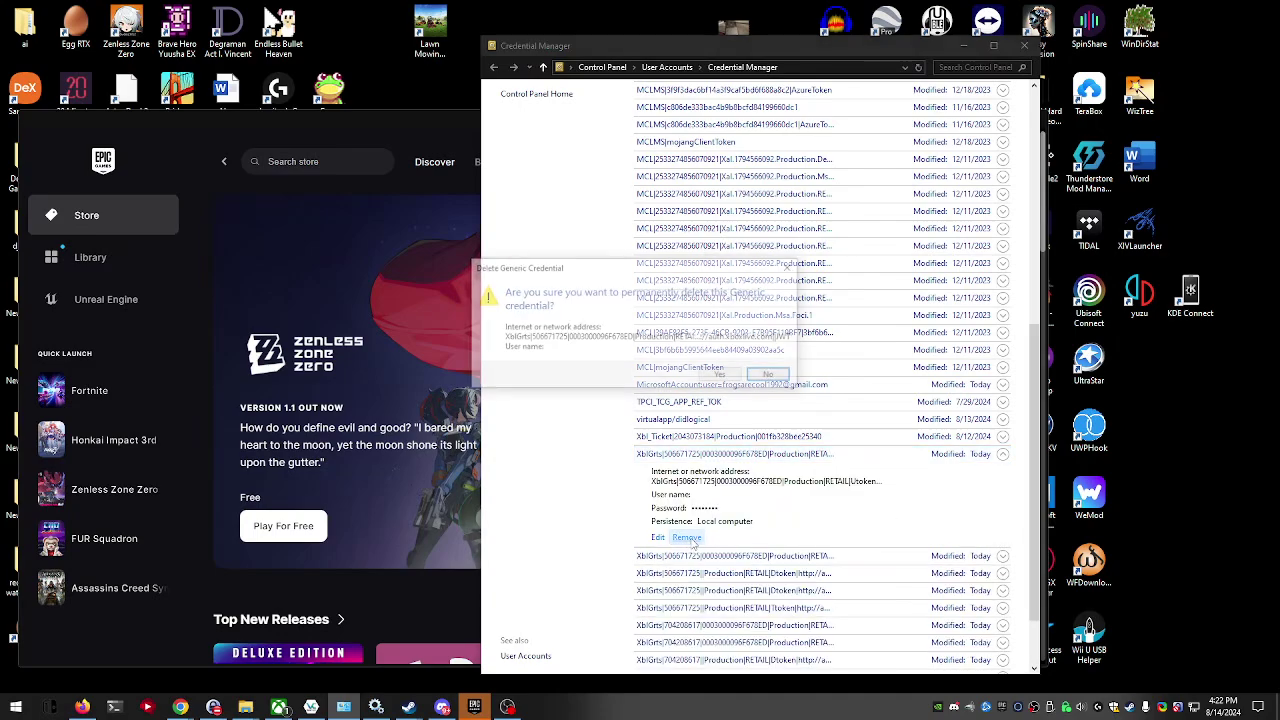
{"action": "left_click", "coordinate": [733, 376]}
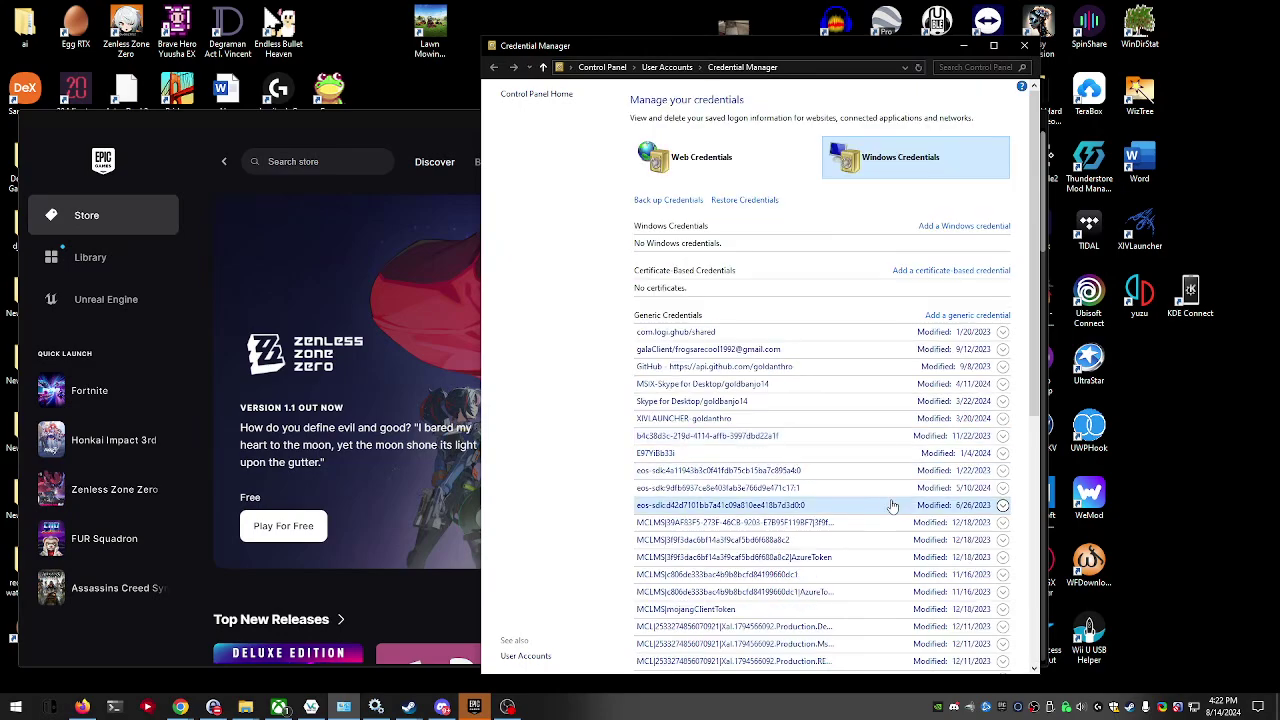
Remove the final XblGrts credential, leaving 'No generic credentials'
{"action": "scroll", "coordinate": [1036, 312], "scroll_direction": "down", "scroll_amount": 9}
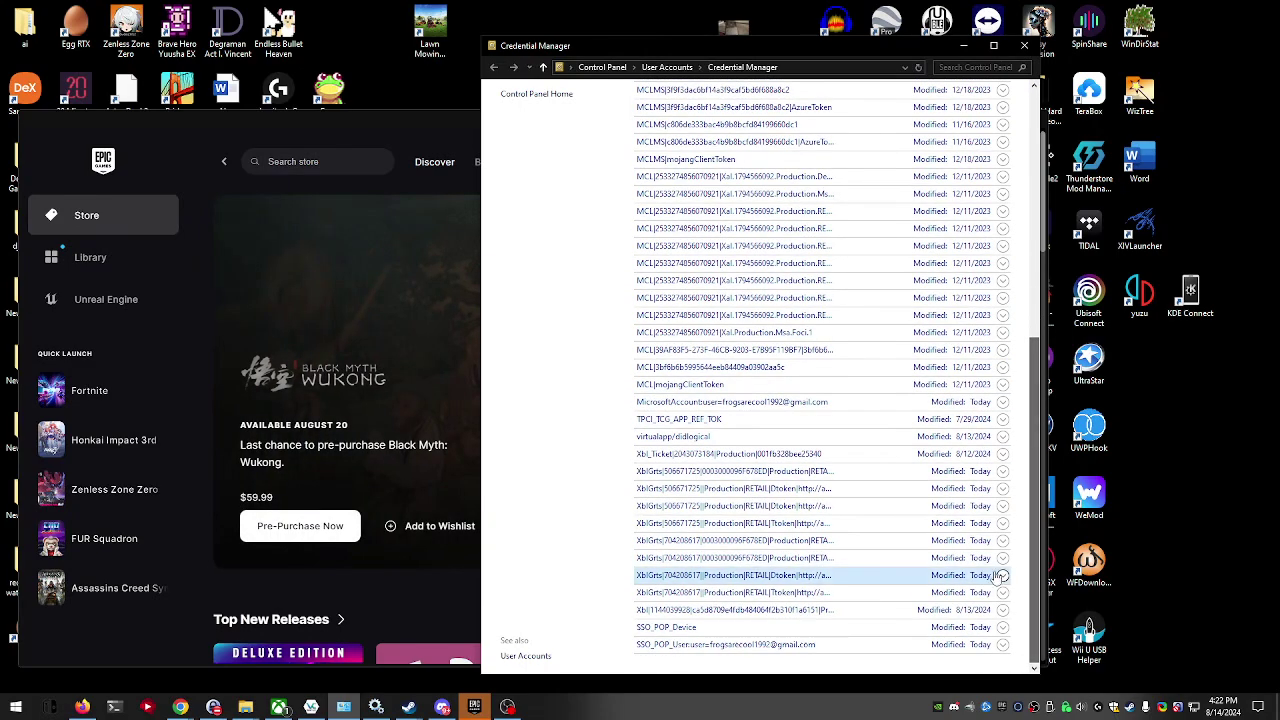
{"action": "left_click", "coordinate": [1003, 540]}
{"action": "left_click", "coordinate": [690, 623]}
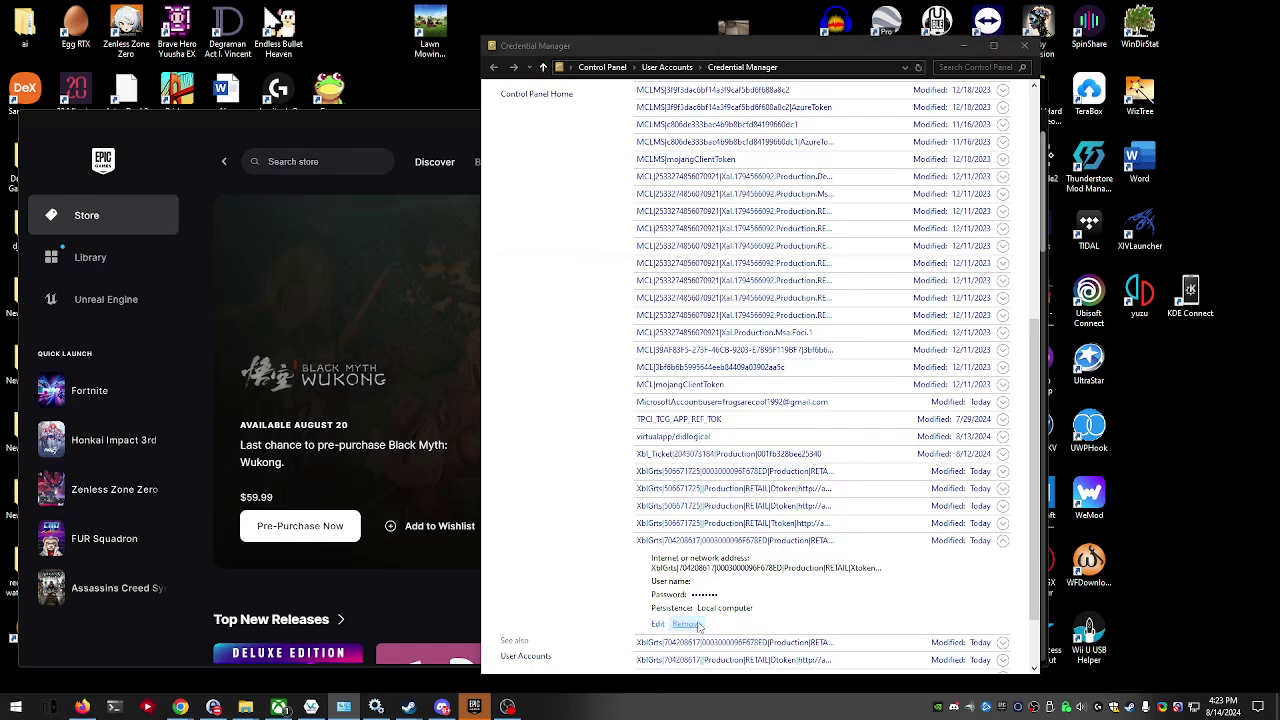
{"action": "left_click", "coordinate": [722, 375]}
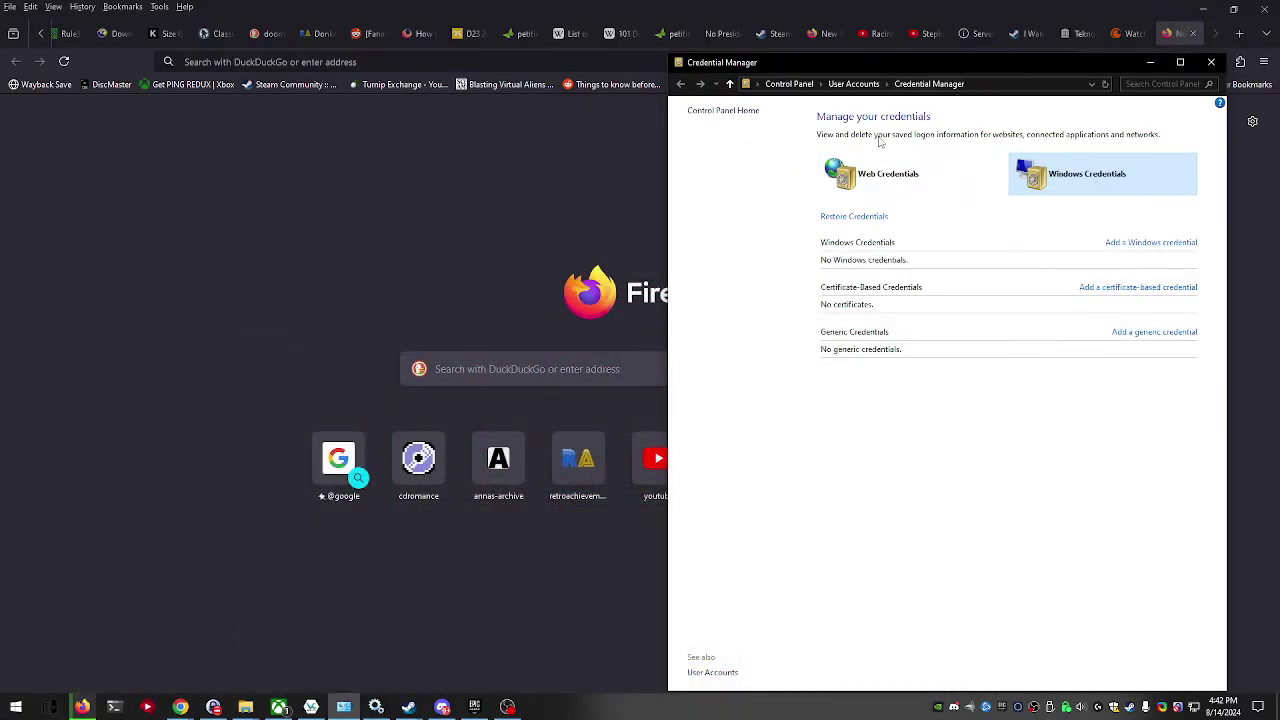
Check Web Credentials, return to Windows Credentials, shift the window left, and bring OBS forward
{"action": "left_click", "coordinate": [922, 173]}
{"action": "left_click", "coordinate": [1040, 175]}
{"action": "left_click_drag", "start_coordinate": [1001, 60], "coordinate": [886, 59]}
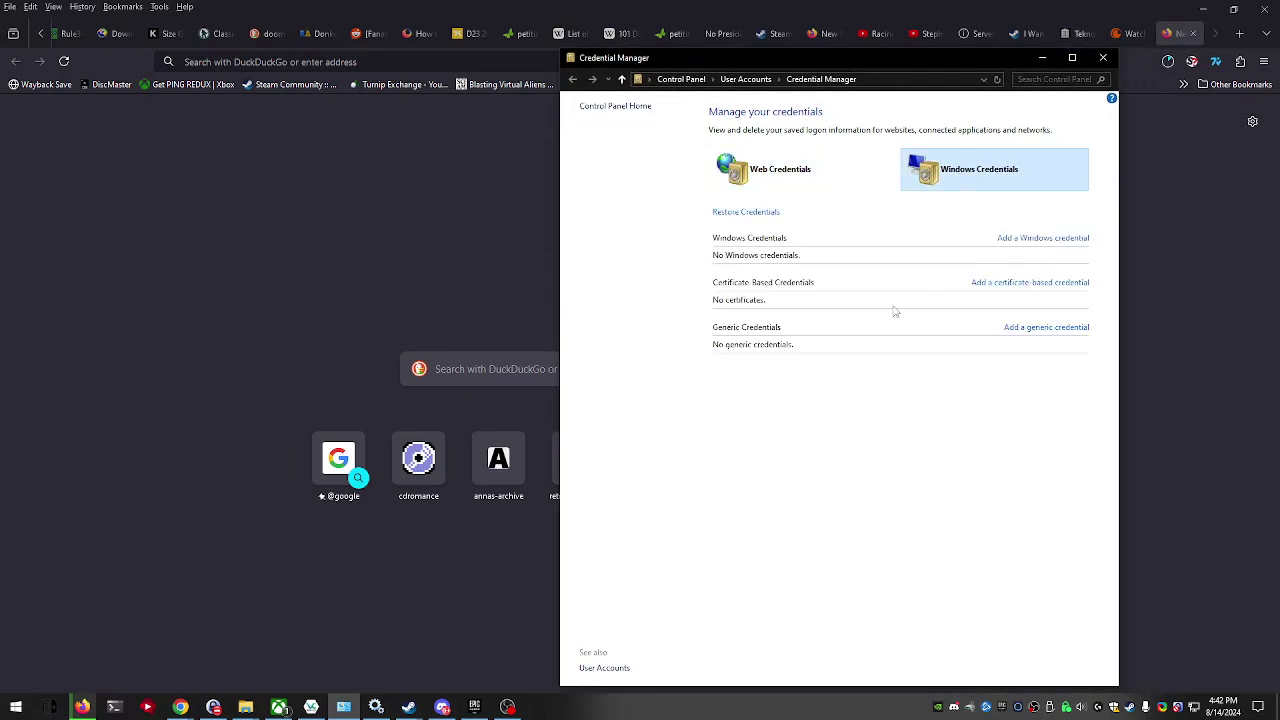
{"action": "left_click", "coordinate": [507, 706]}
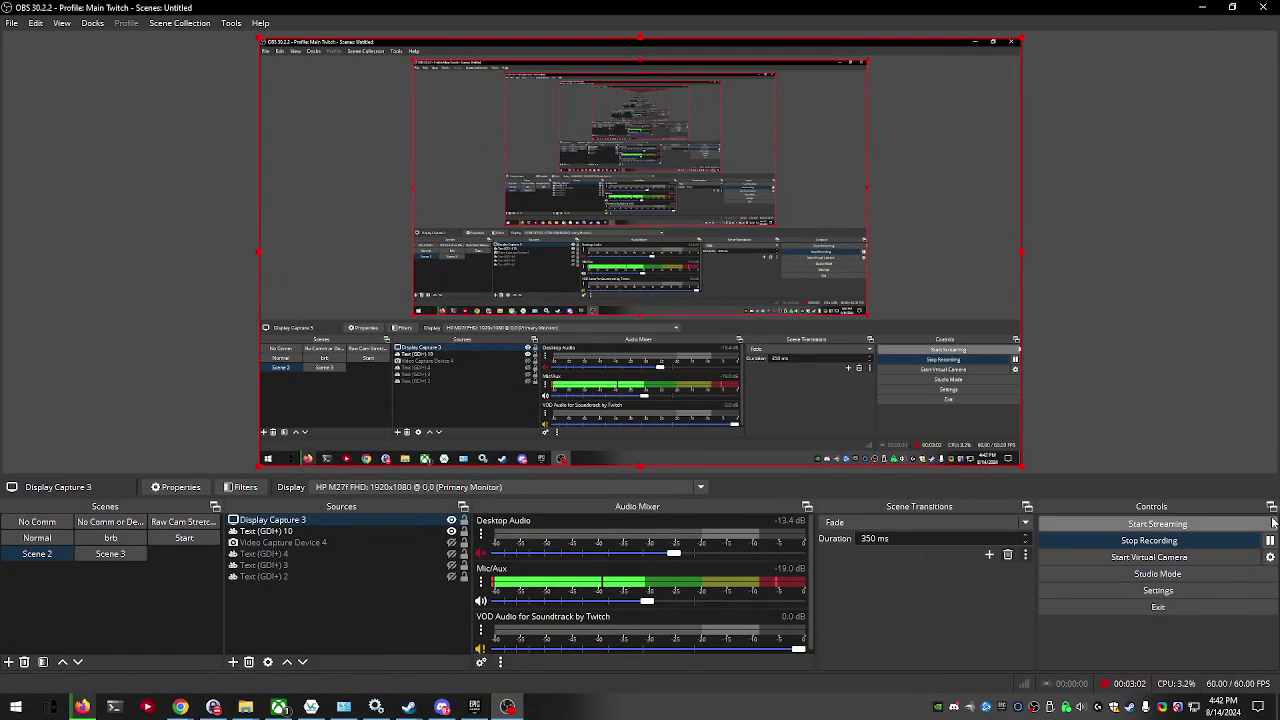